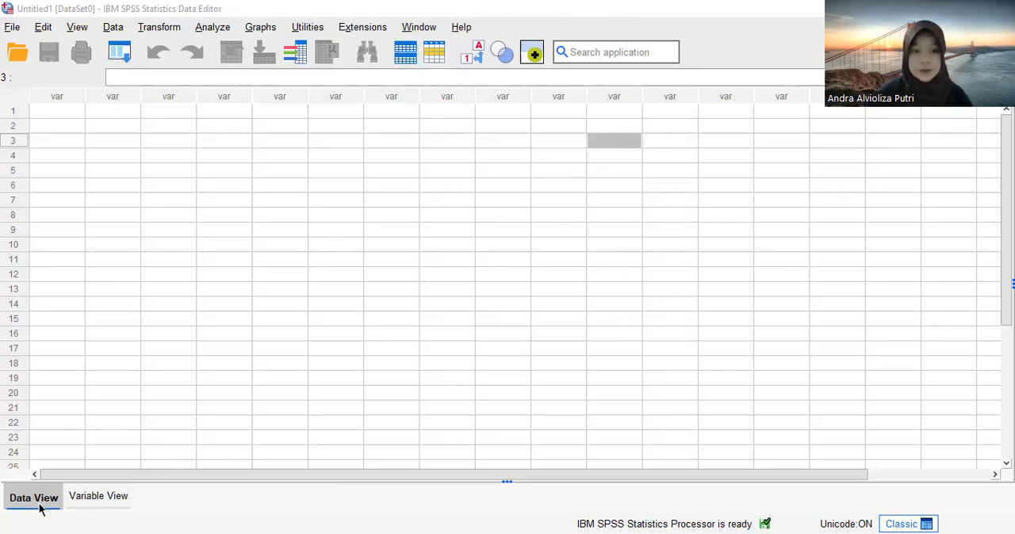
- Define five numeric variables named Y, X1, X2, X3 and X4 in the empty dataset
click(113, 500)
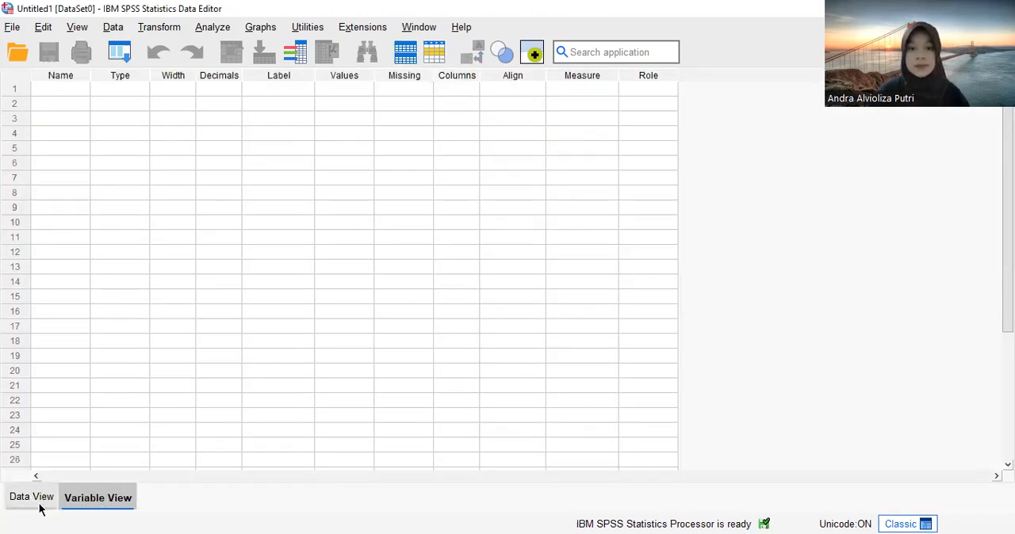
click(32, 498)
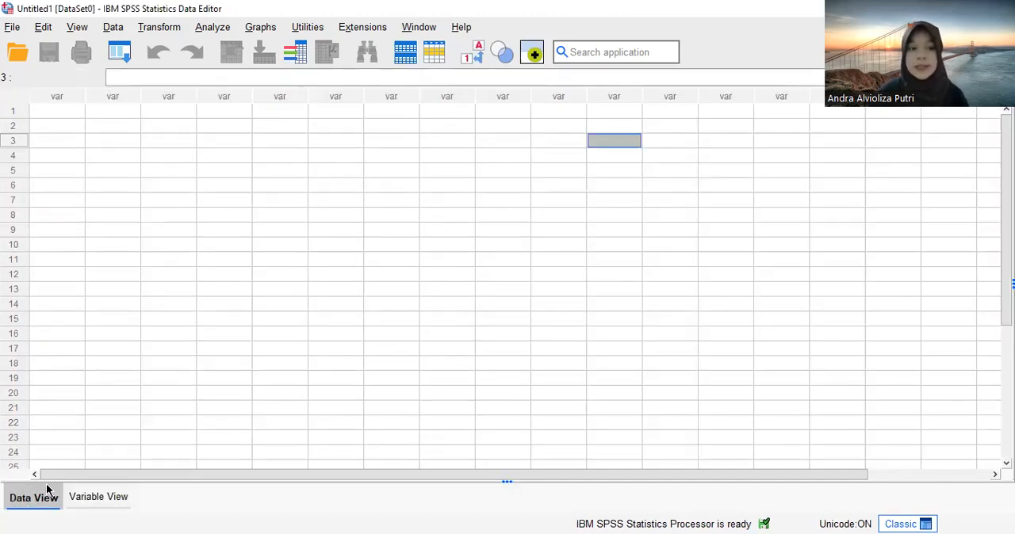
click(105, 499)
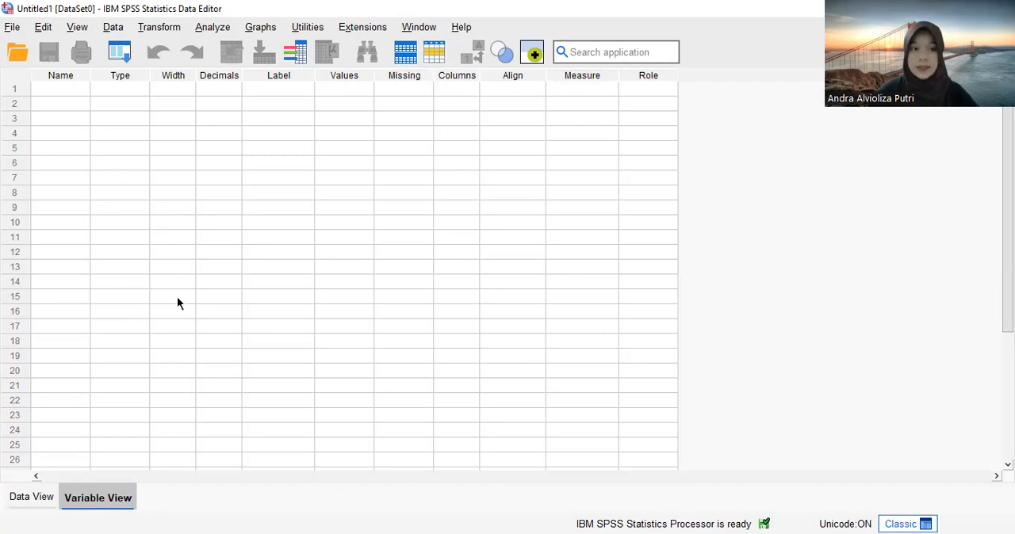
click(60, 89)
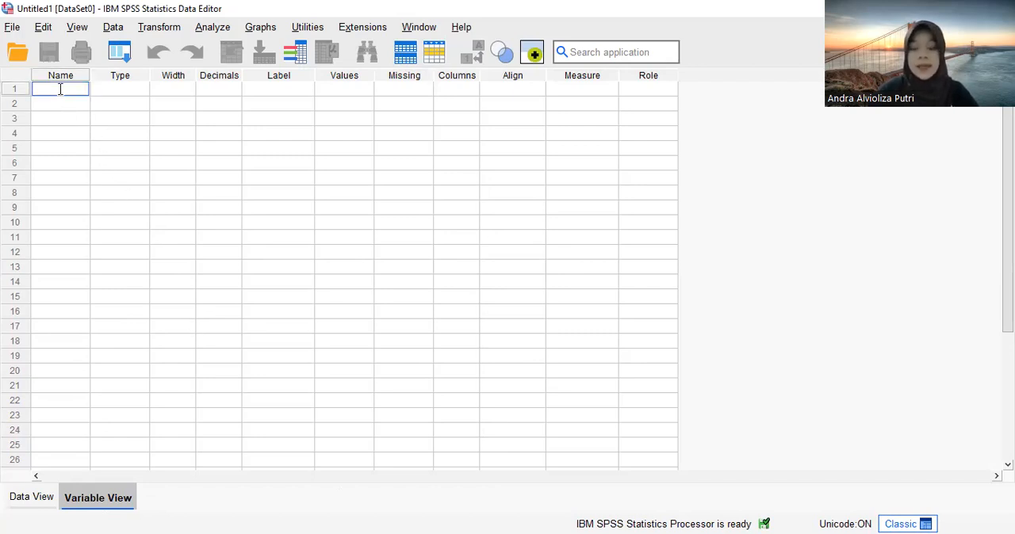
text(Y)
key(Return)
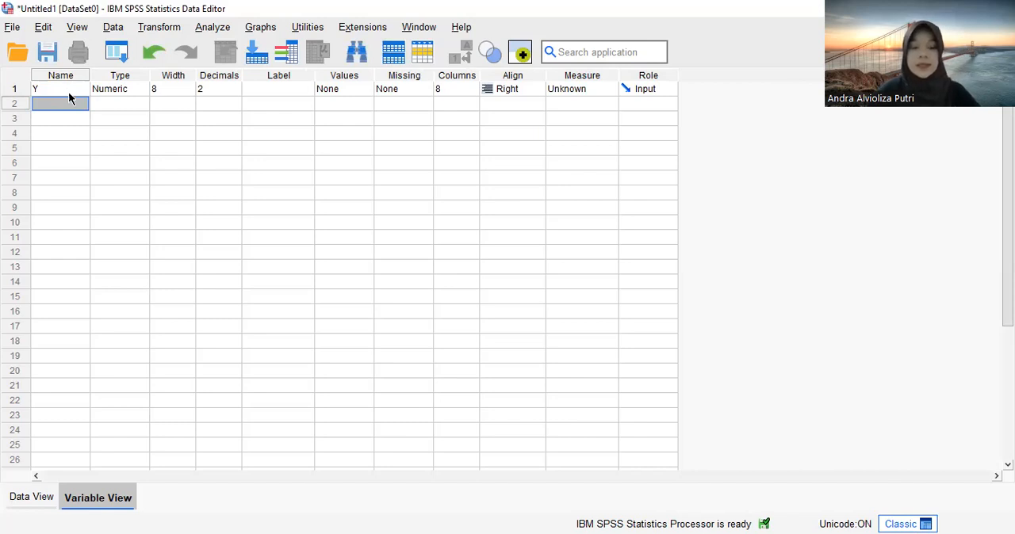
text(X1)
key(Return)
text(X2)
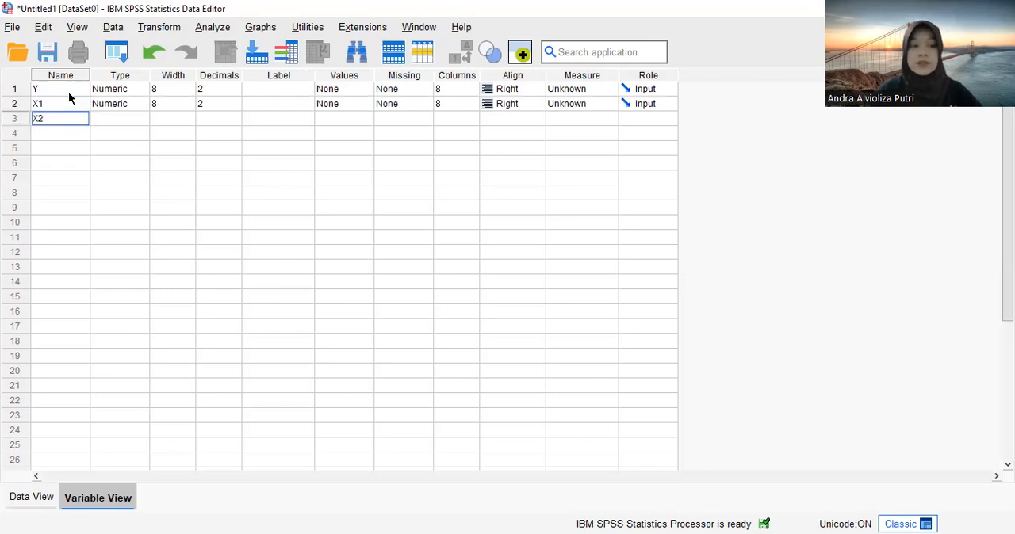
key(Return)
text(X3)
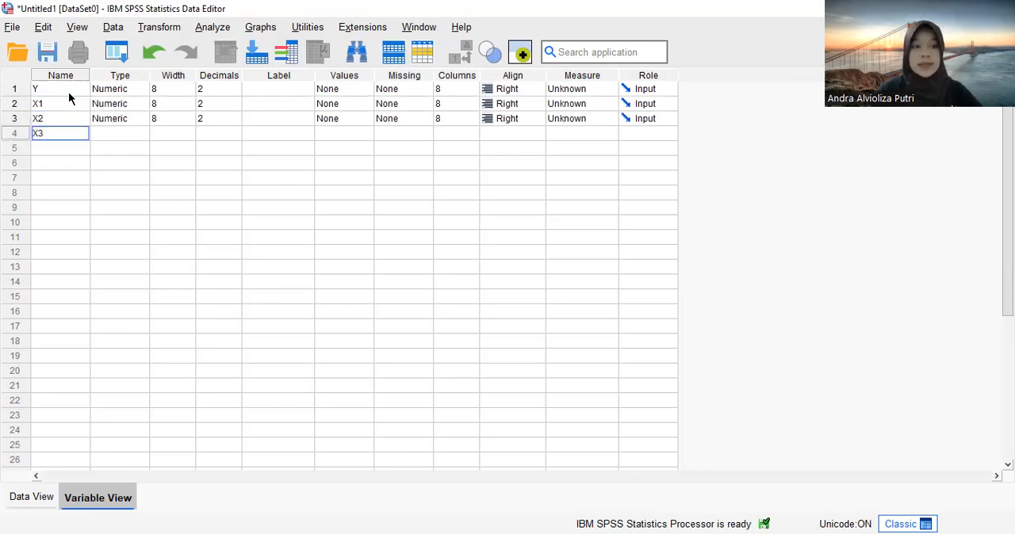
key(Return)
text(X4)
key(Return)
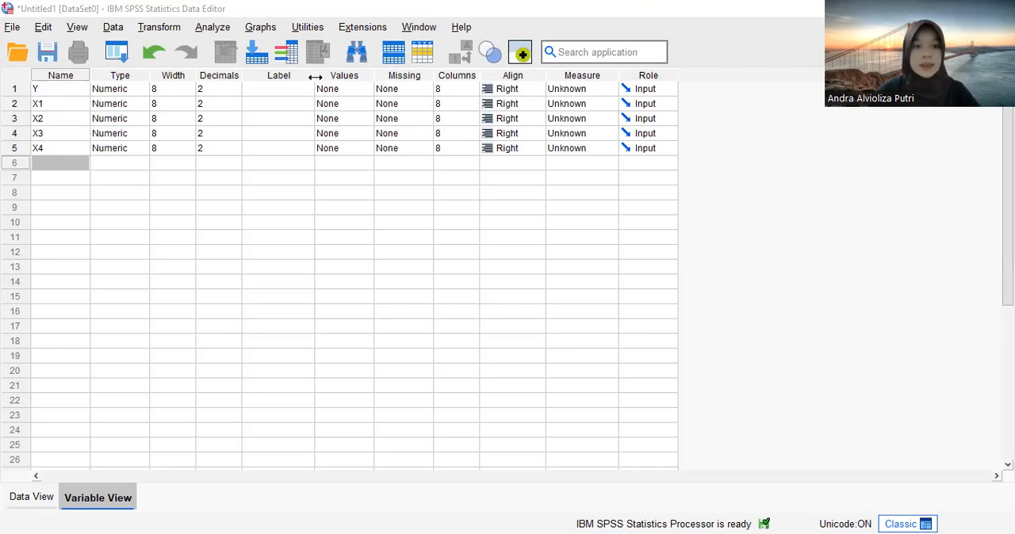
- Give variable Y the label "Ekspor Kayu Manis Indonesia" and widen the Label column to fit it
drag(312, 75, 366, 75)
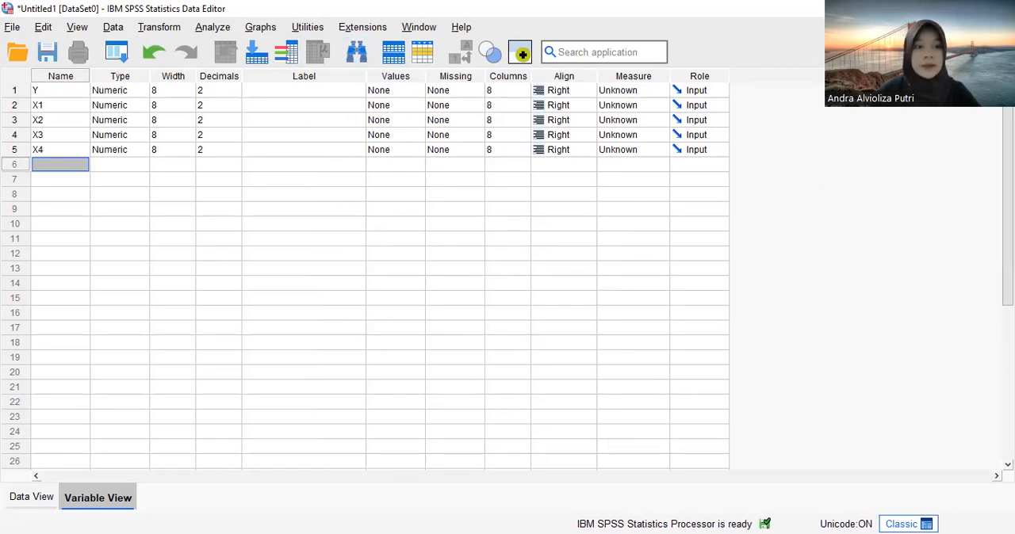
key(alt+Tab)
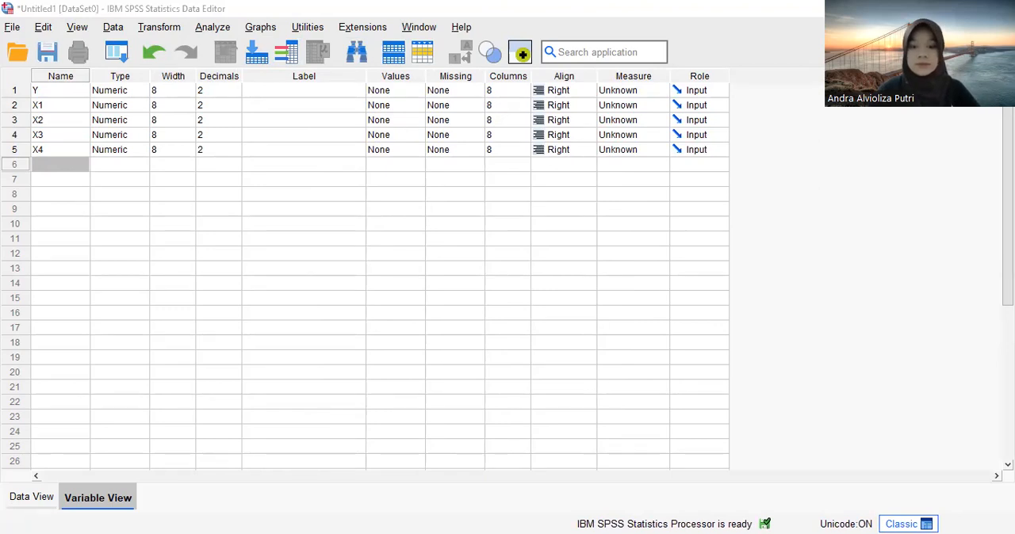
key(alt+Tab)
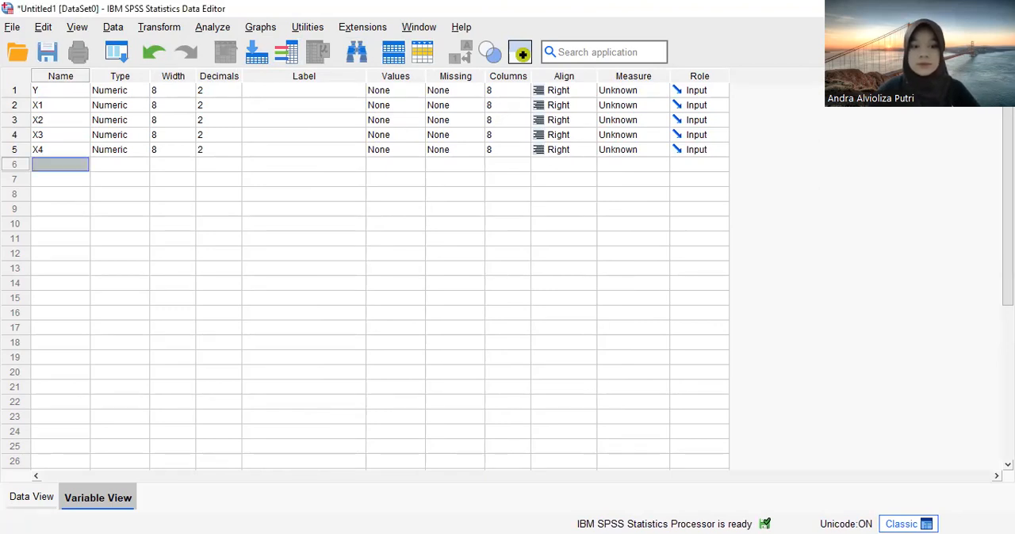
key(alt+Tab)
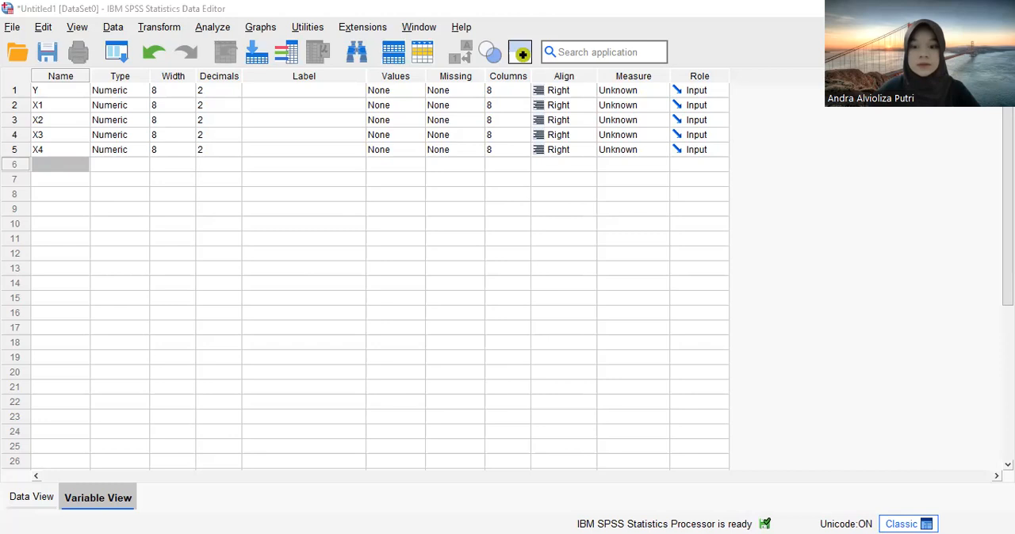
key(alt+Tab)
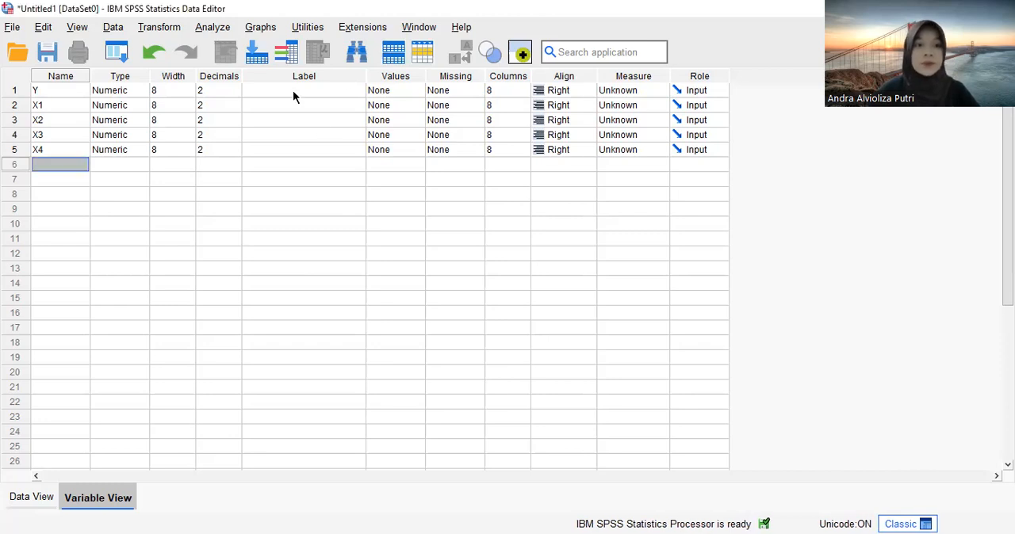
click(294, 89)
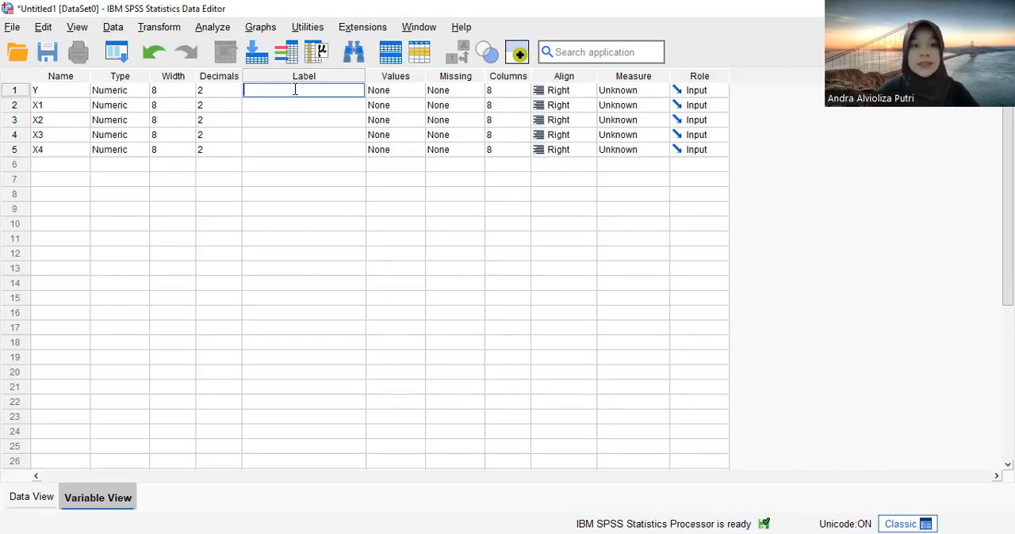
text(Ekspor Kayu Manis Indonesia)
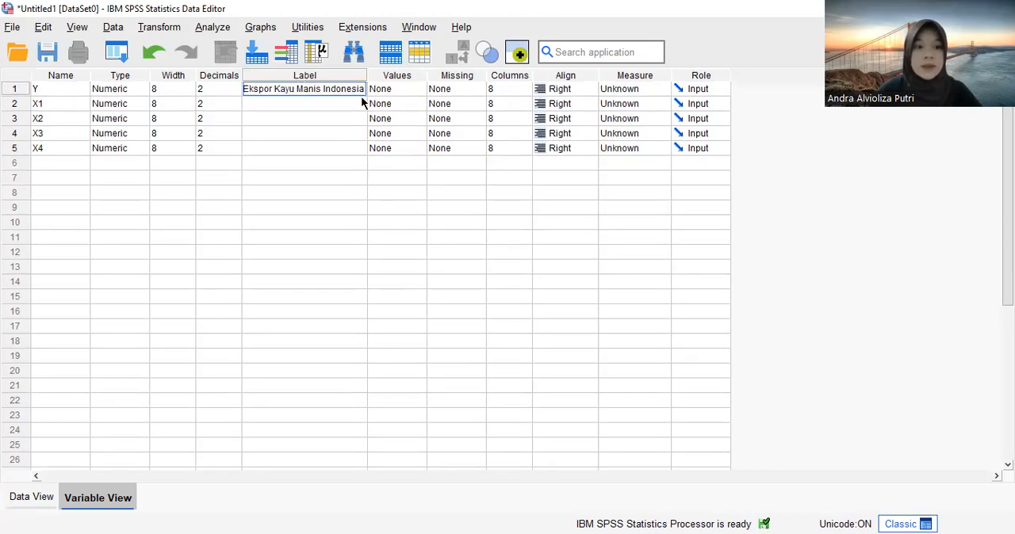
drag(368, 76, 383, 76)
- Label variable X1 as "PDB Amerika Serikat" and variable X2 as "Nilai Tukar"
click(344, 105)
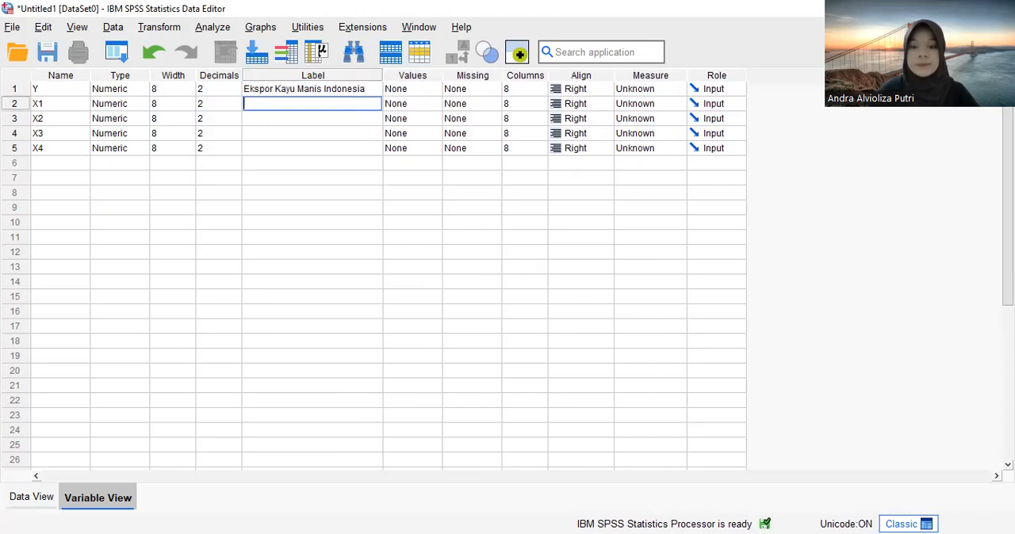
key(alt+Tab)
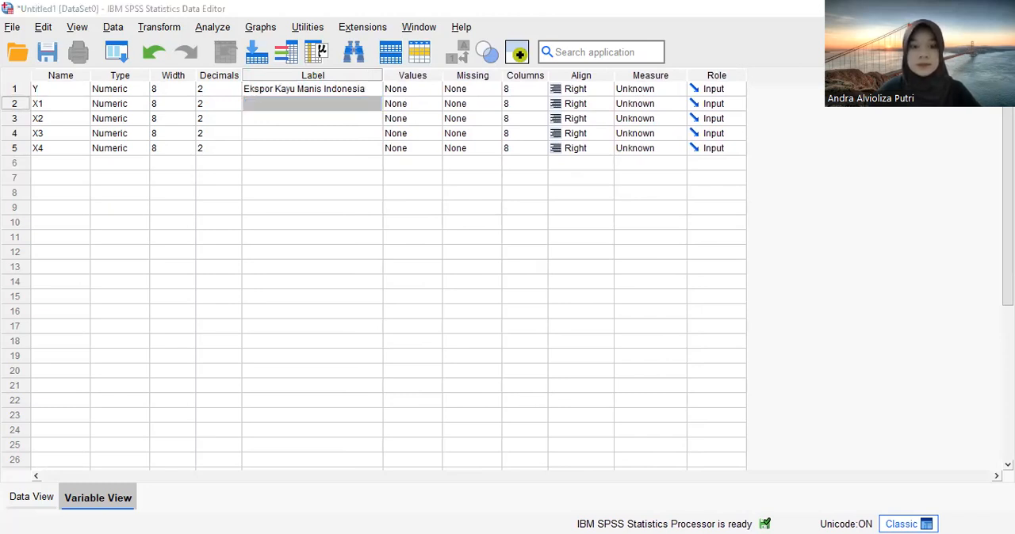
key(alt+Tab)
text(PDB Amerika Serikat)
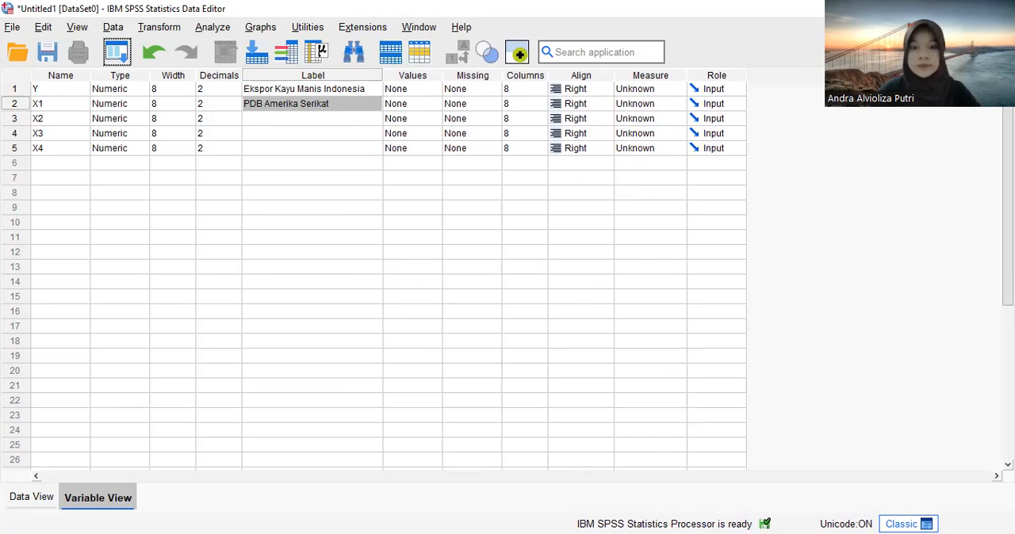
click(290, 119)
text(Nilai Tukar)
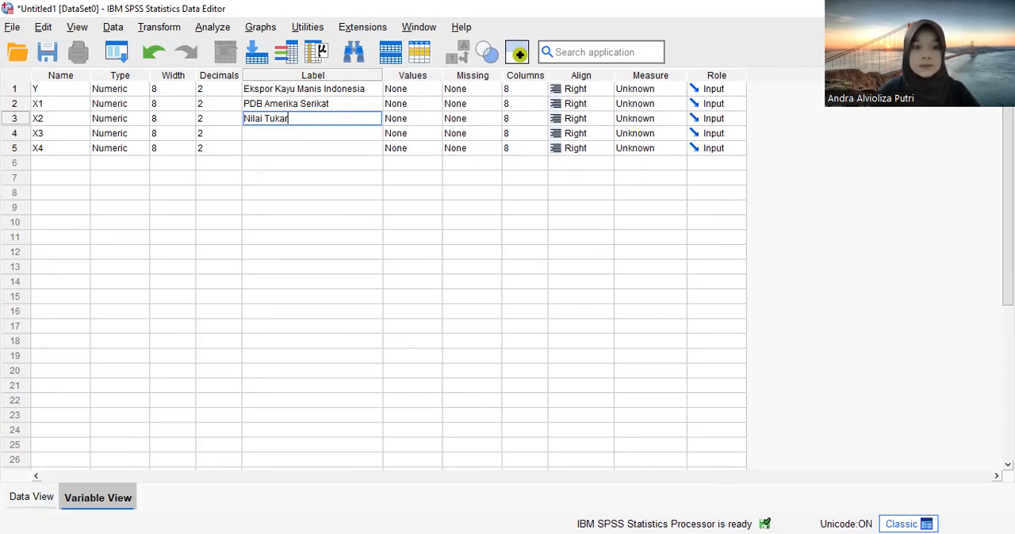
- Label variable X3 as "Harga Kayu Manis Ekspor" and variable X4 as "Produksi Kayu Manis Indonesia"
click(297, 135)
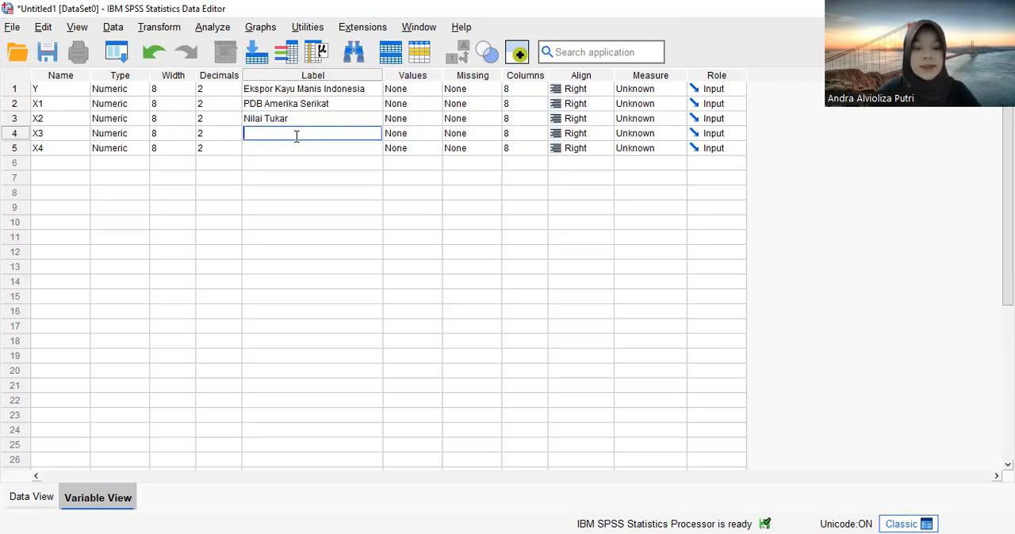
text(Harga Kayu Manis Ekspor)
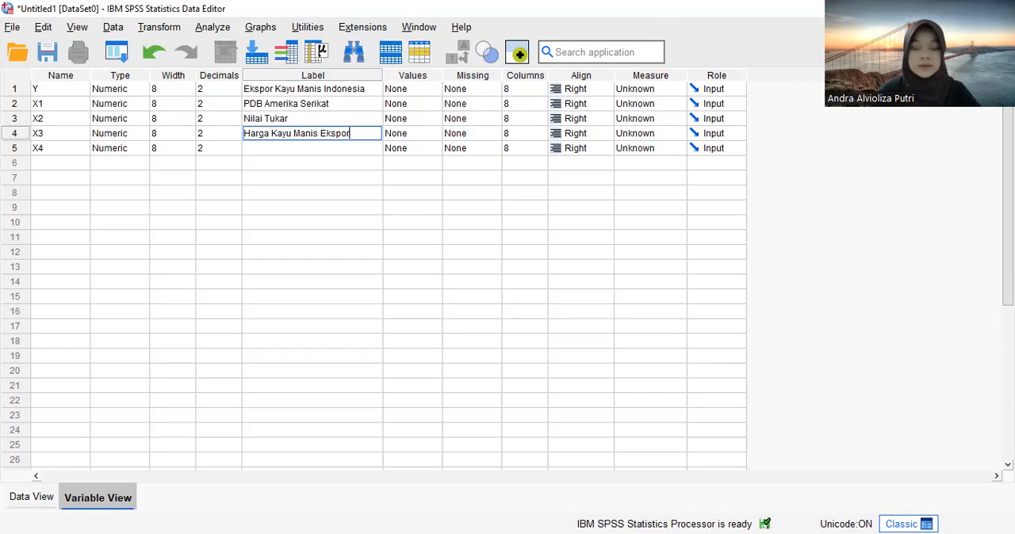
click(296, 147)
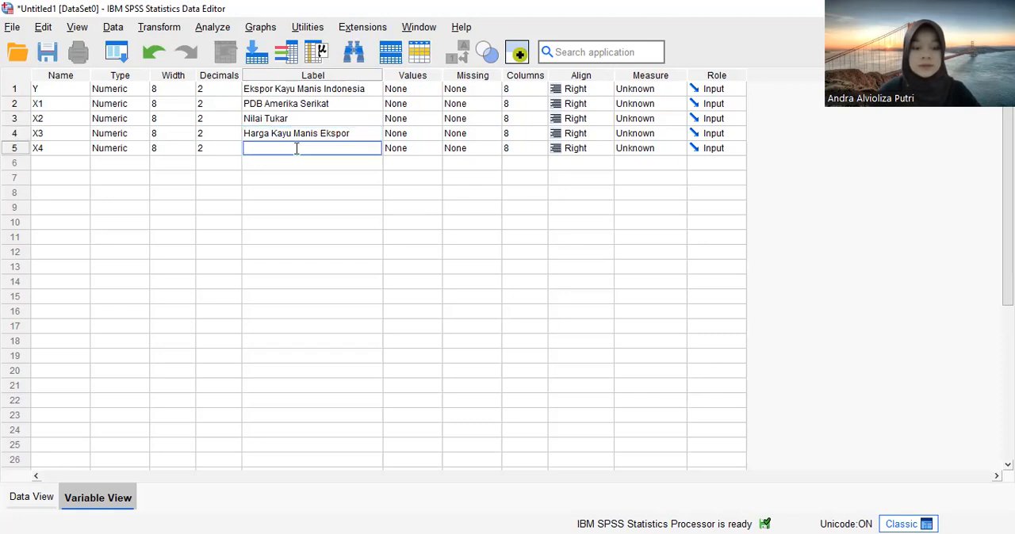
text(Produksi Kayu Manis Indonesia)
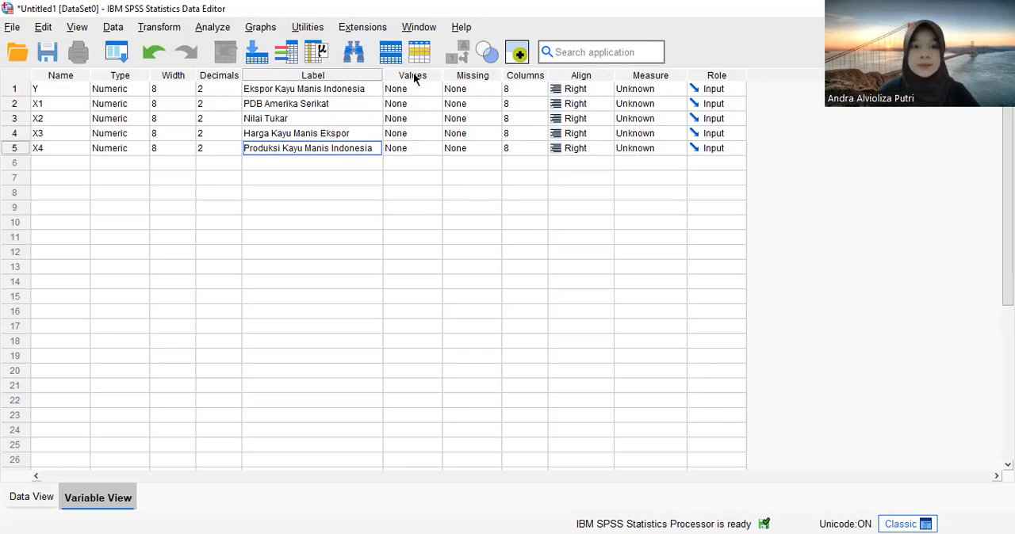
- Set the number of decimals to 0 for variables Y, X1, X2 and X4
key(alt+Tab)
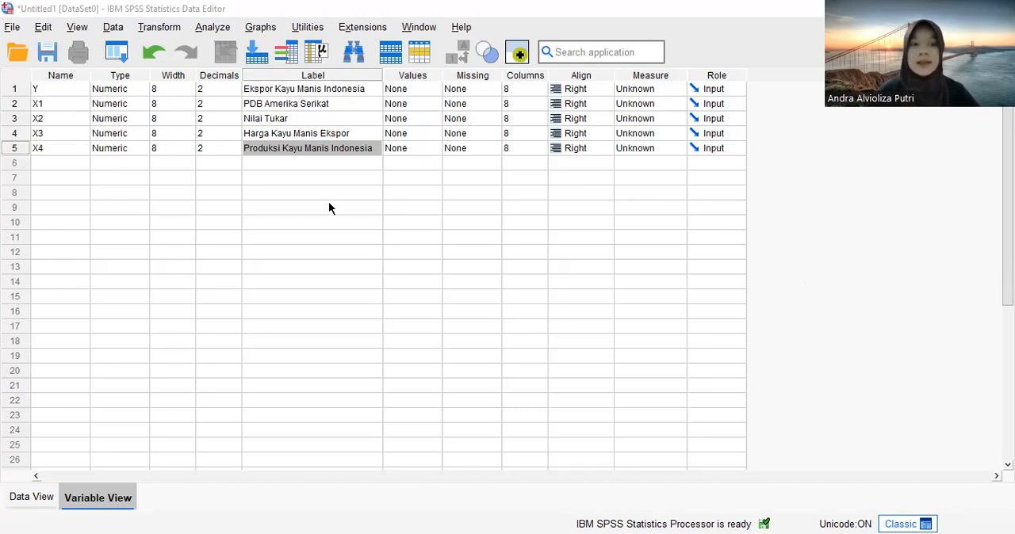
click(224, 90)
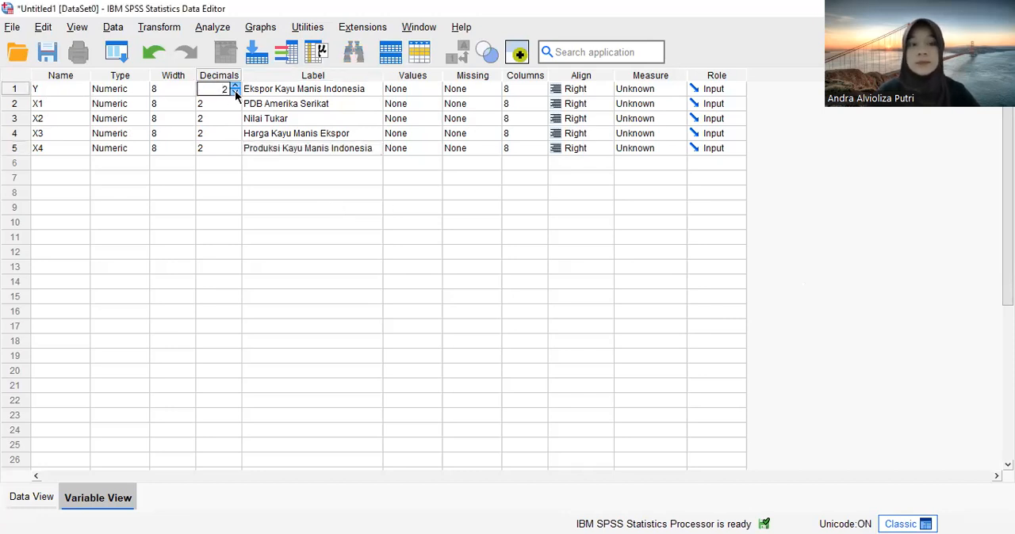
click(235, 93)
click(235, 93)
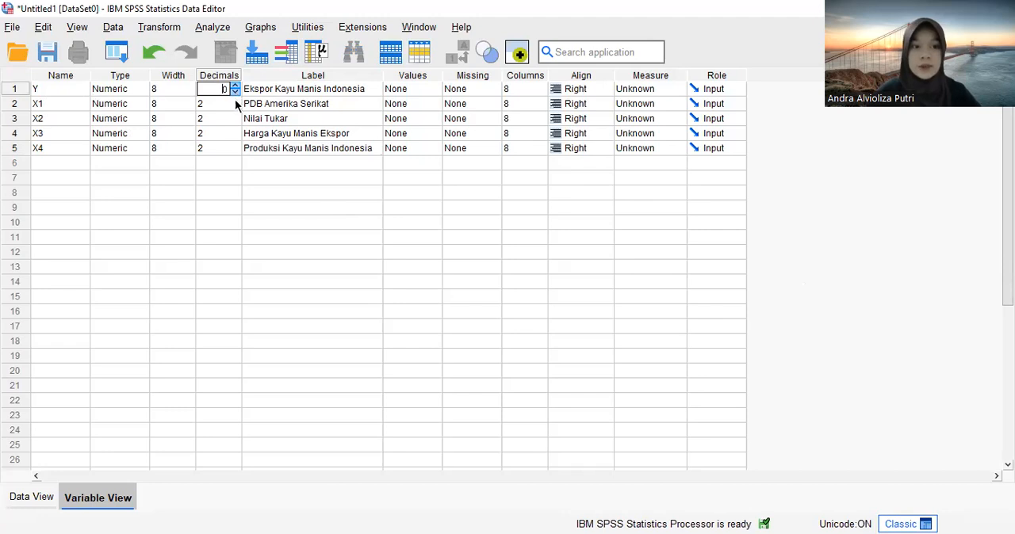
click(232, 103)
click(235, 108)
click(235, 108)
click(237, 121)
click(235, 123)
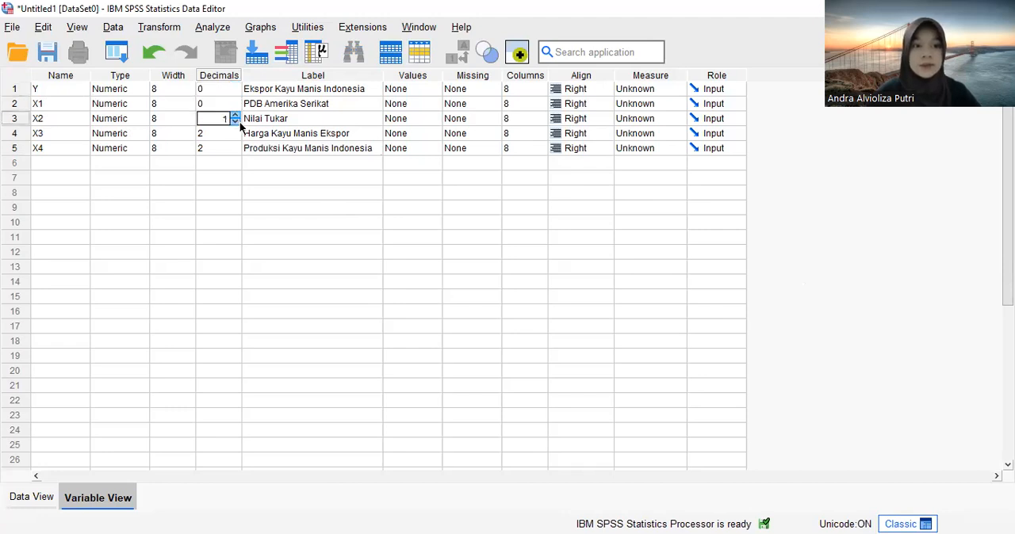
click(228, 148)
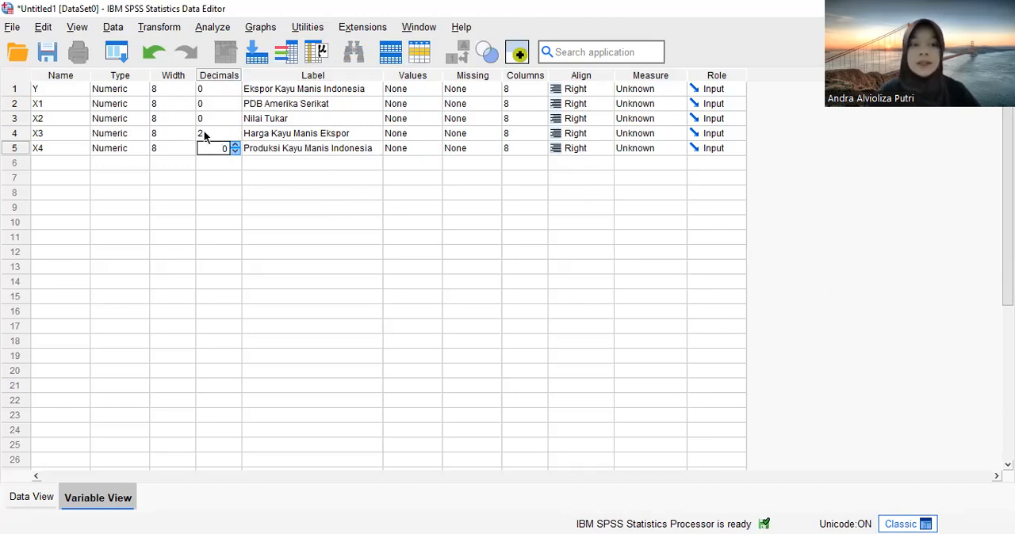
- Set the measurement level of all five variables, Y and X1 through X4, to Scale
click(652, 88)
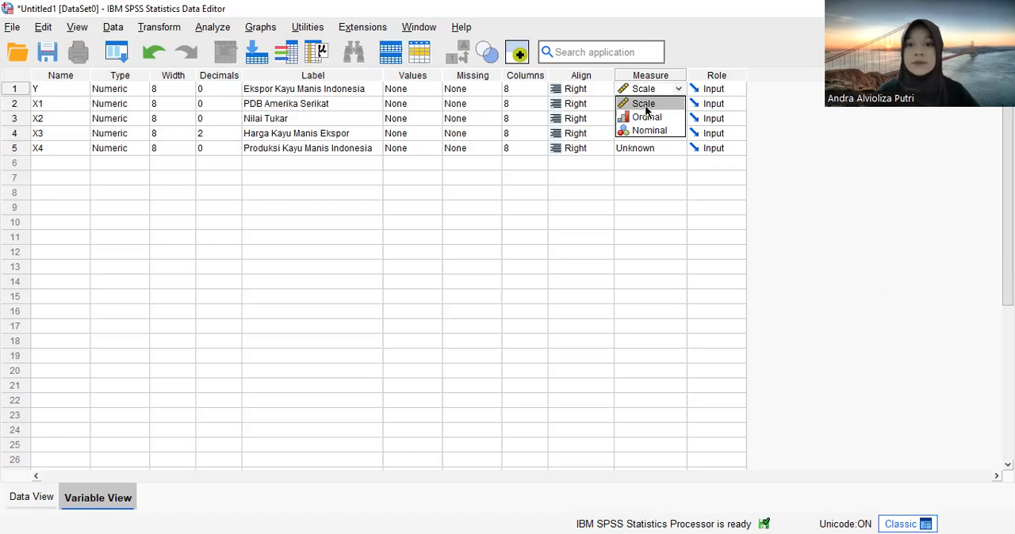
click(643, 104)
click(646, 106)
click(644, 107)
click(640, 119)
click(641, 119)
click(640, 135)
click(643, 150)
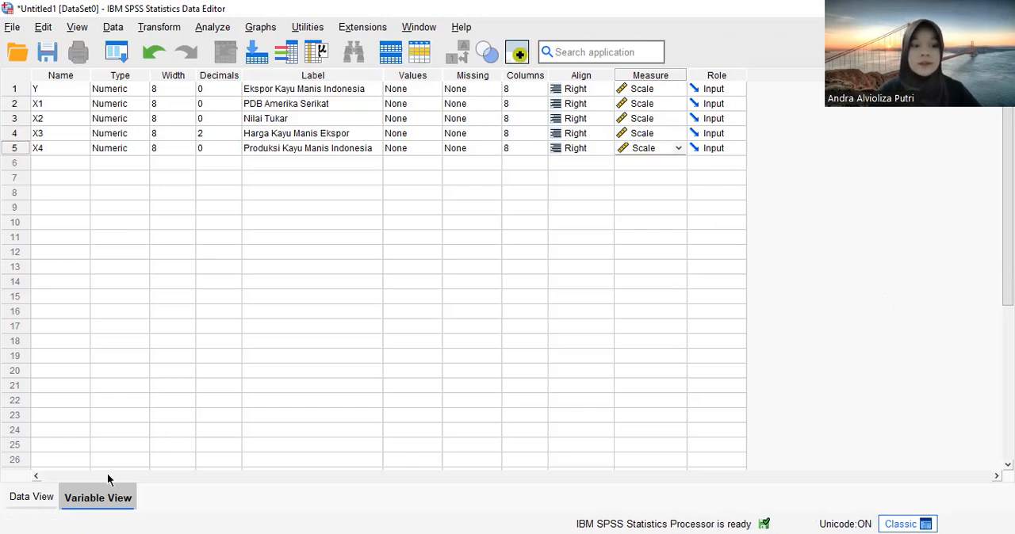
- Paste the copied data values into columns Y through X4, starting at row 1 of Y
click(22, 502)
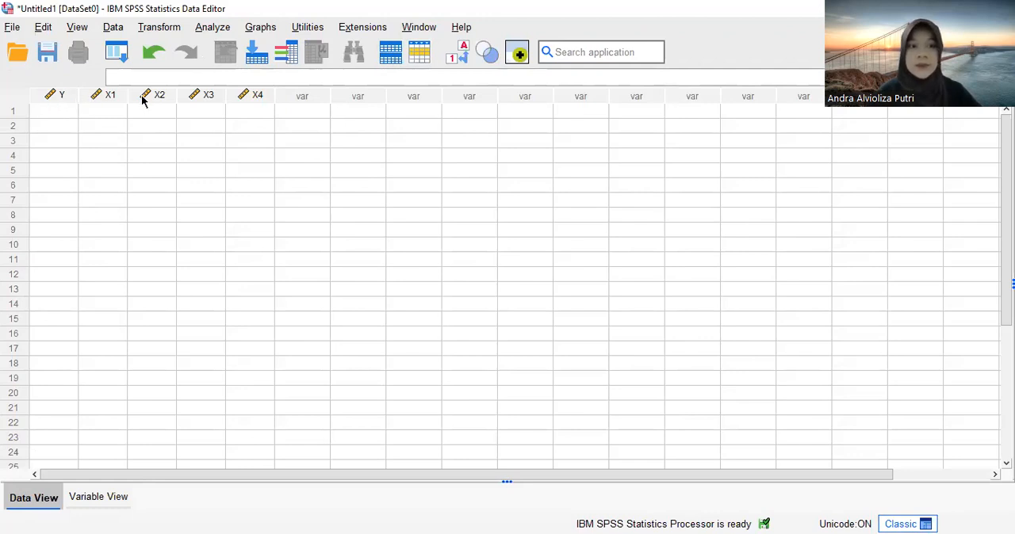
click(58, 115)
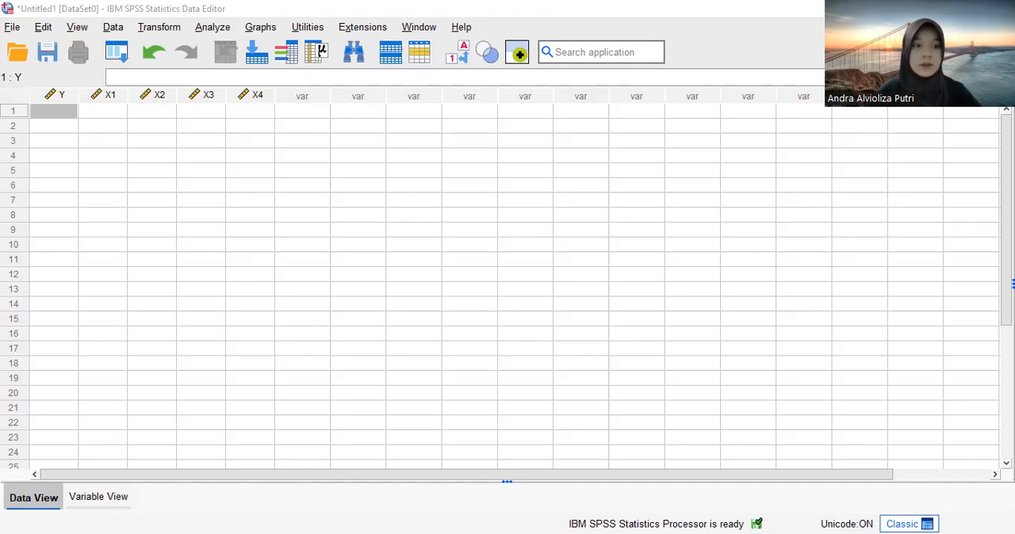
click(53, 115)
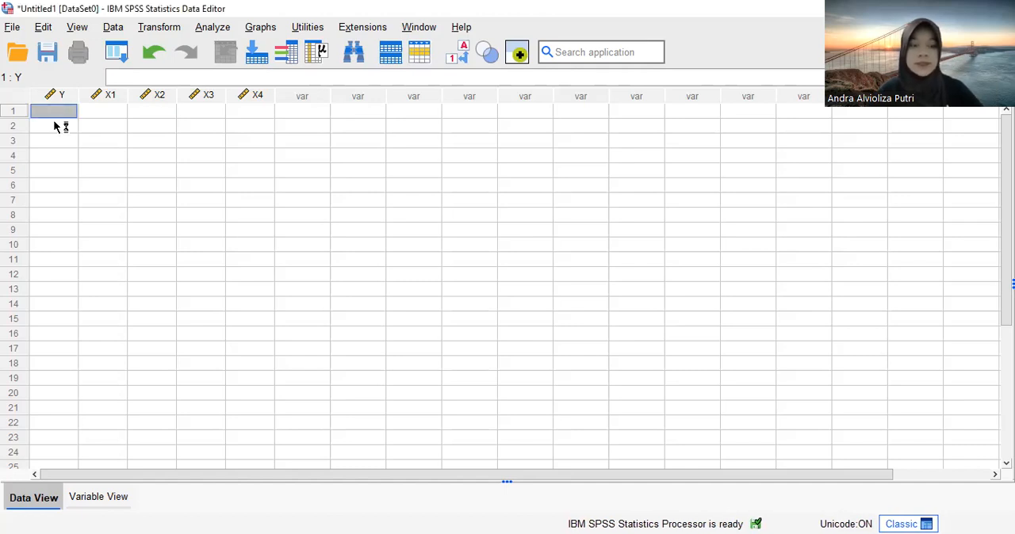
key(ctrl+v)
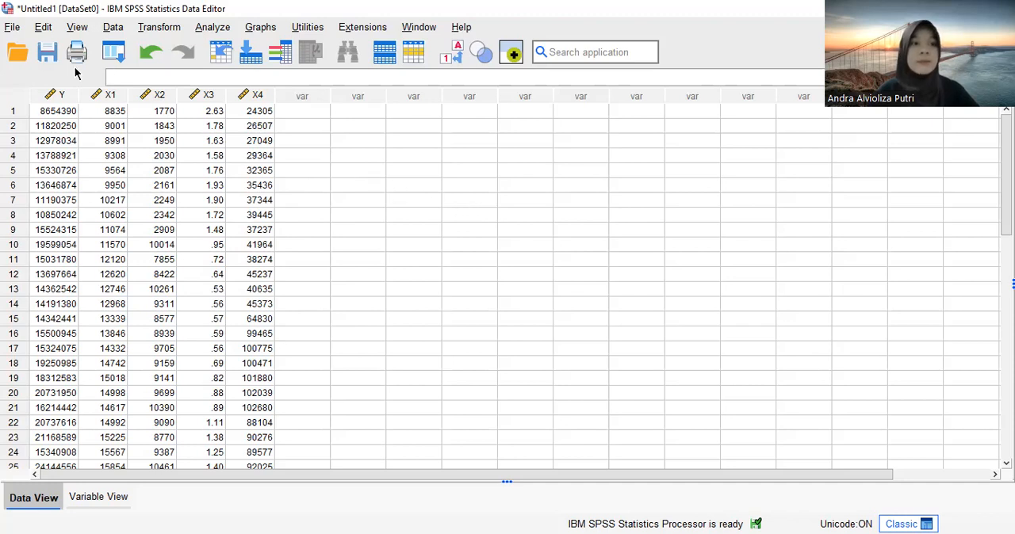
- Set up a linear regression with Ekspor Kayu Manis Indonesia (Y) as the dependent variable and X1 through X4 as the independents
click(214, 29)
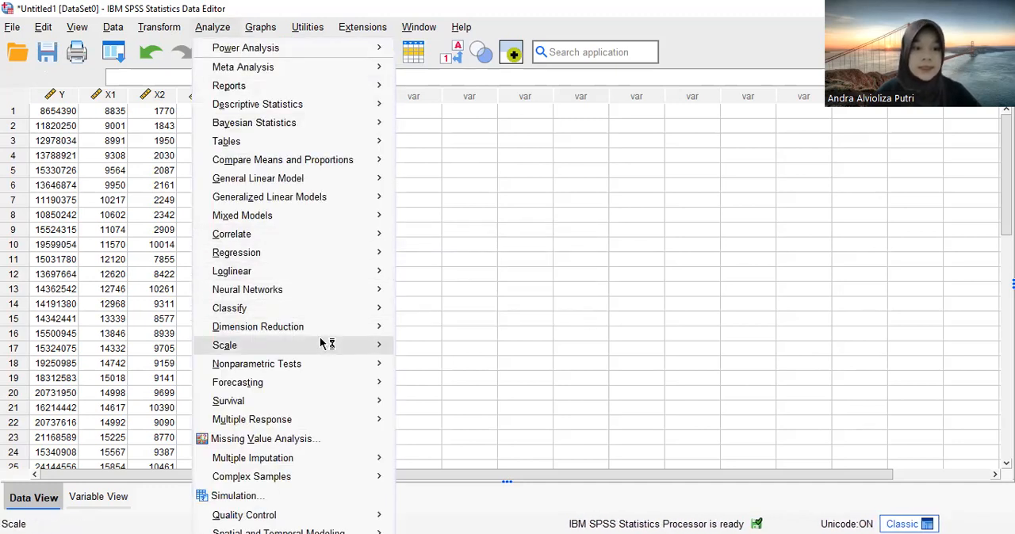
mouse_move(284, 259)
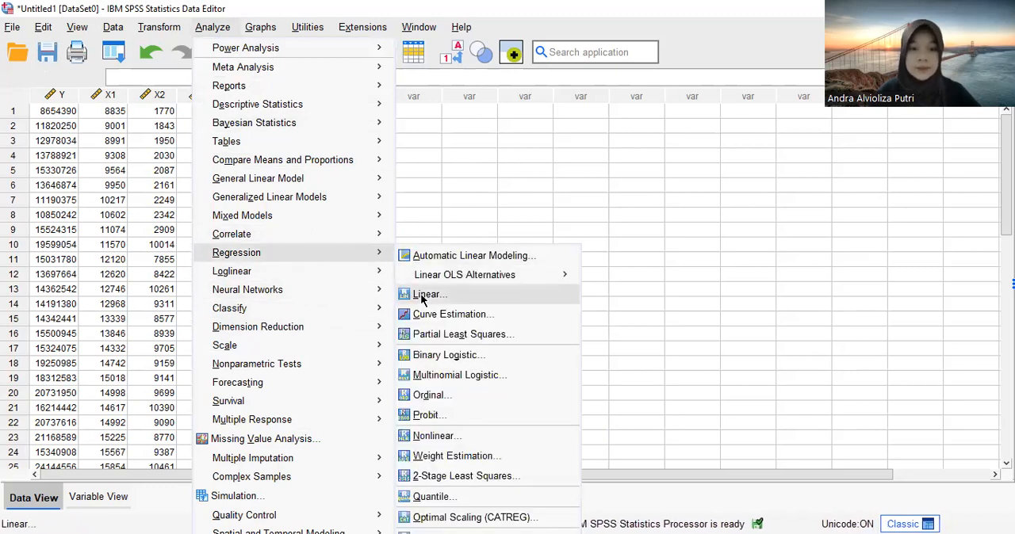
click(422, 297)
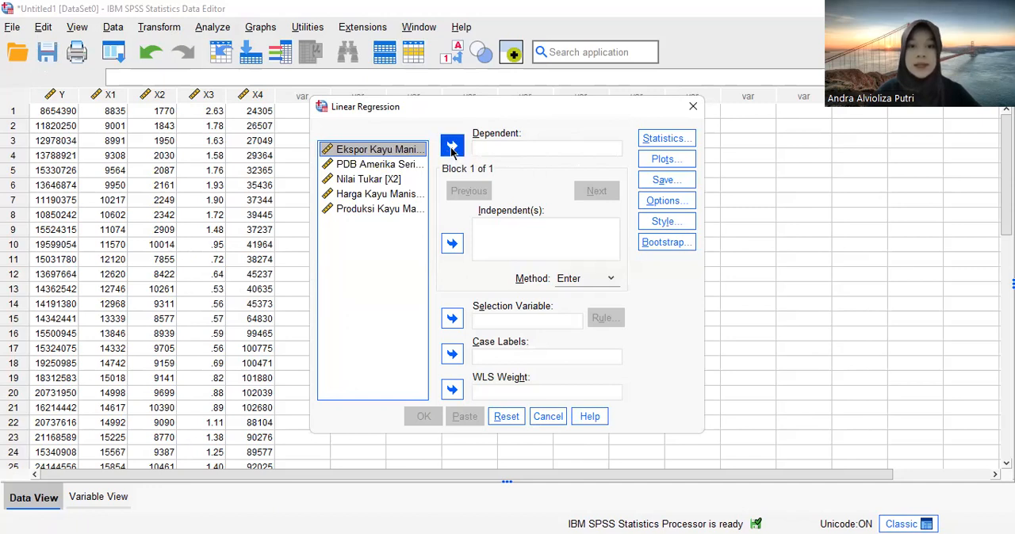
click(451, 146)
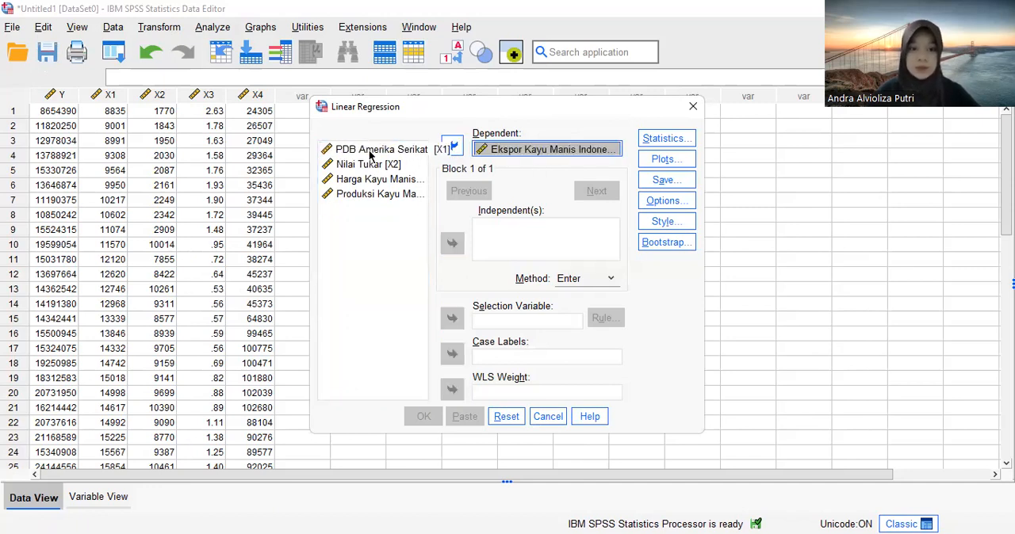
drag(370, 154, 384, 198)
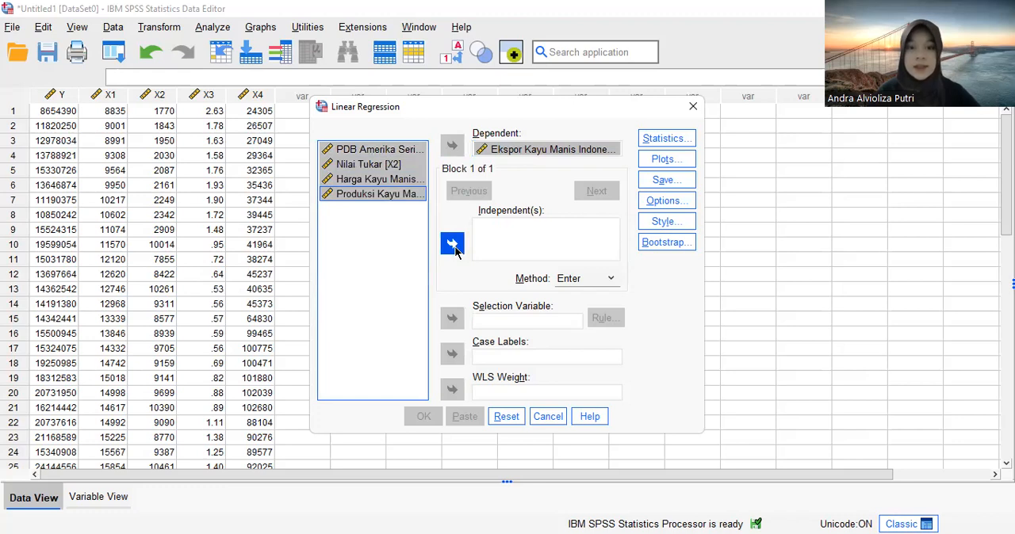
click(451, 245)
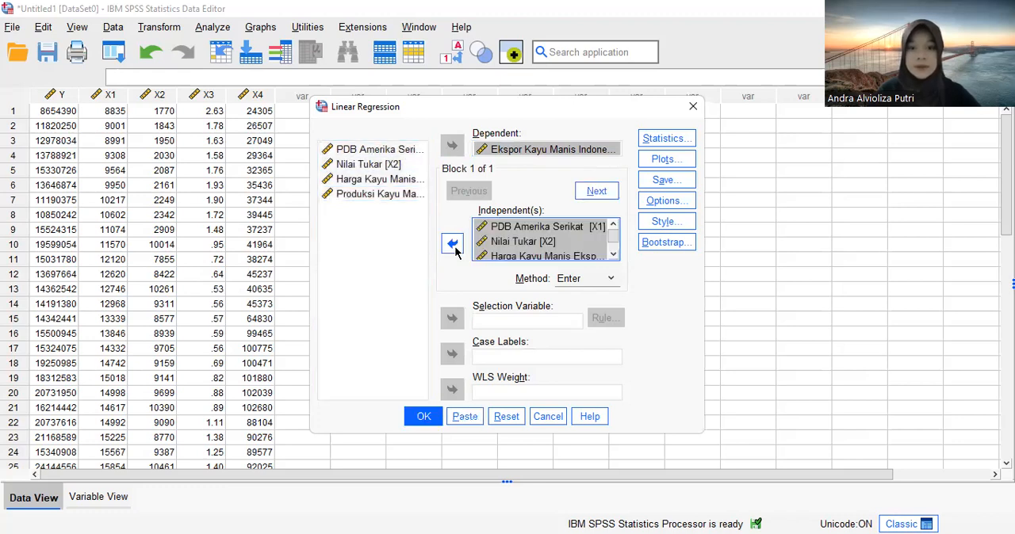
- Add Descriptives, Collinearity diagnostics and Durbin-Watson to the regression statistics
click(674, 140)
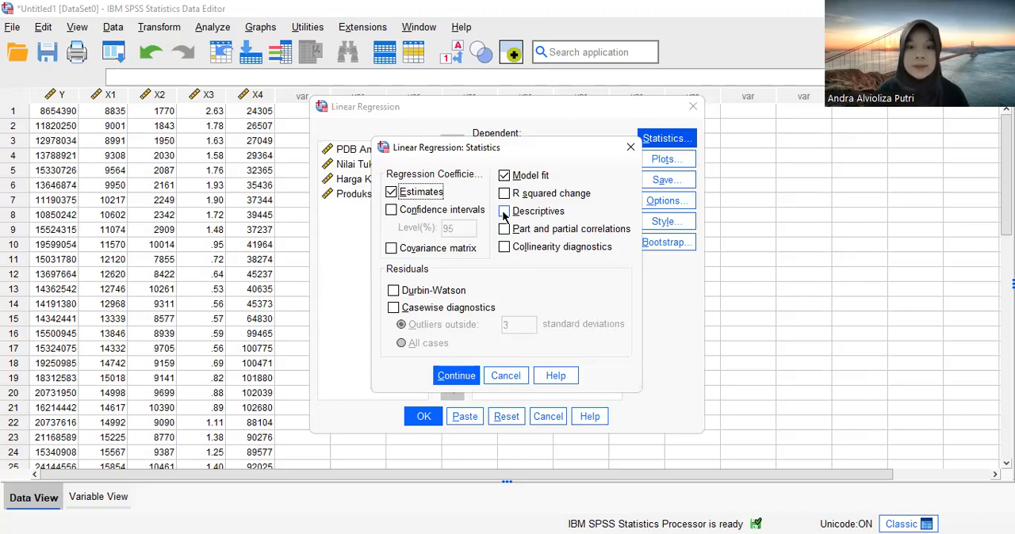
click(504, 213)
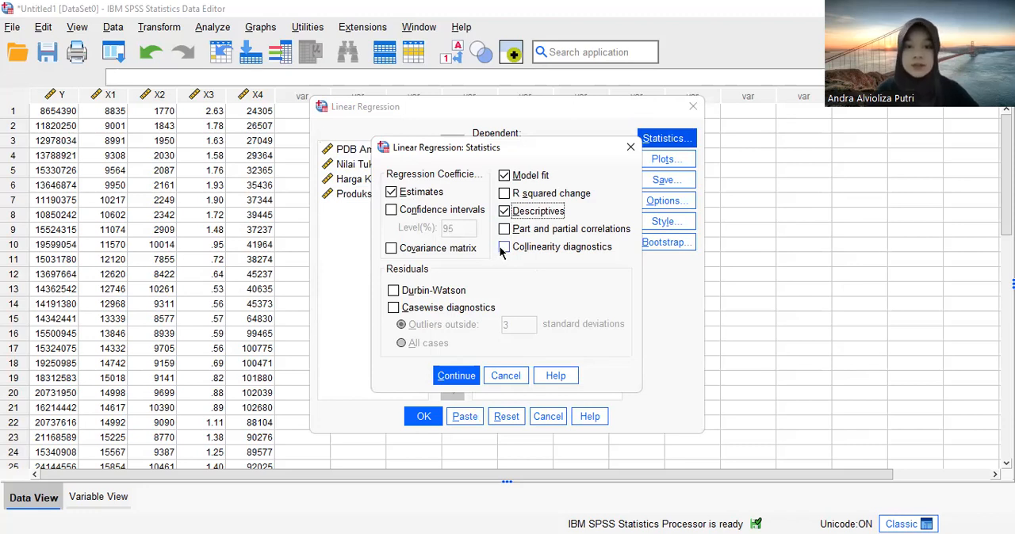
click(502, 248)
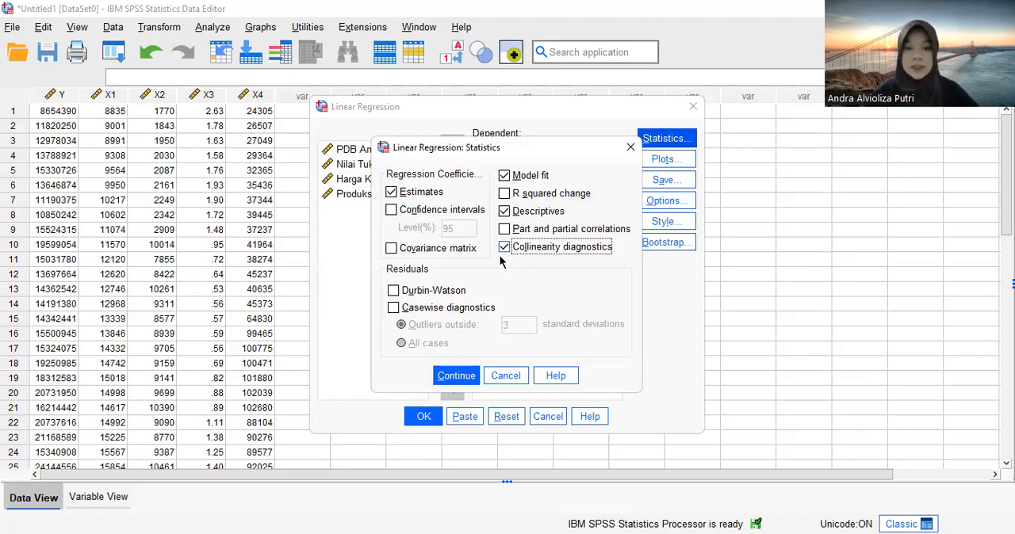
click(394, 293)
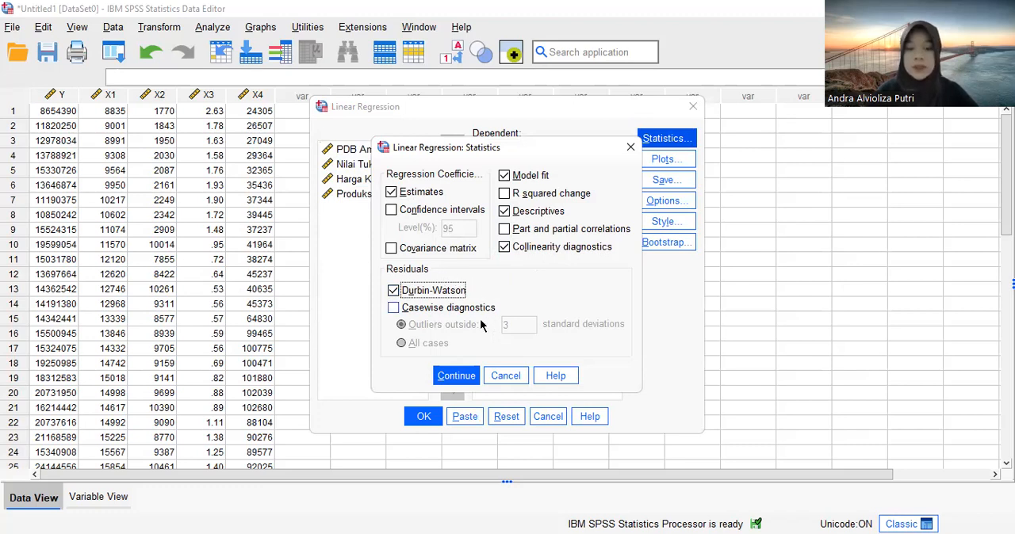
click(464, 379)
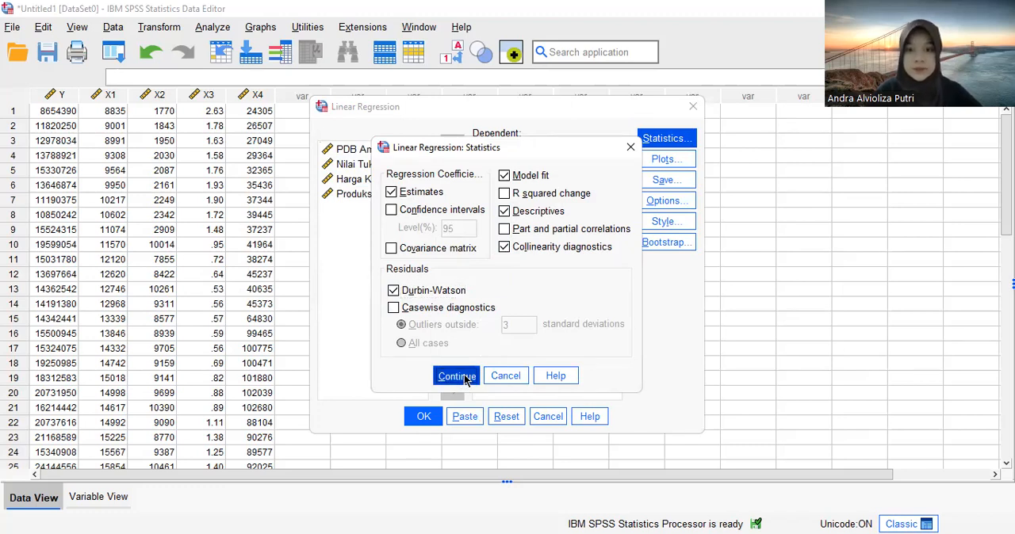
- Request a histogram and a normal probability plot of the standardized residuals for the regression
click(661, 162)
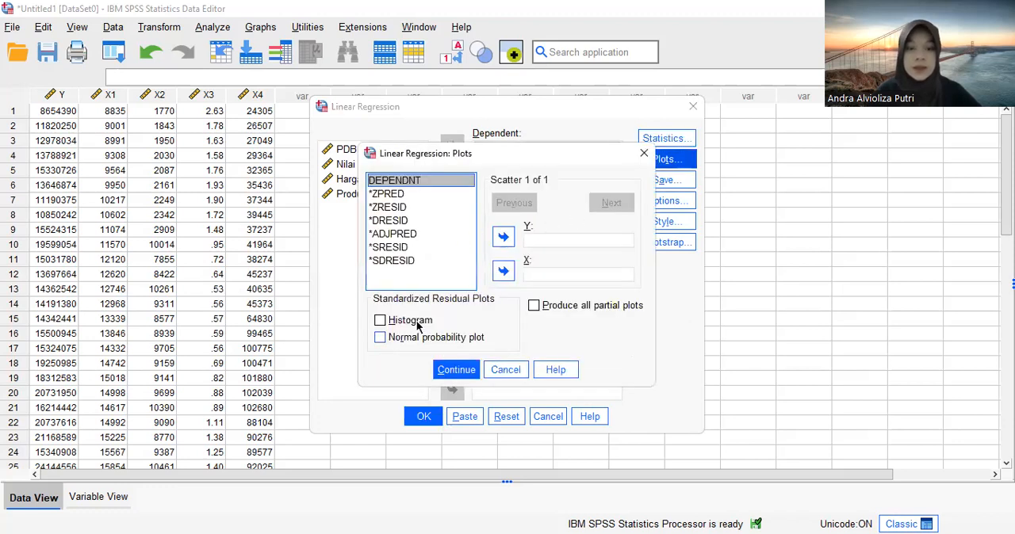
click(380, 323)
click(379, 339)
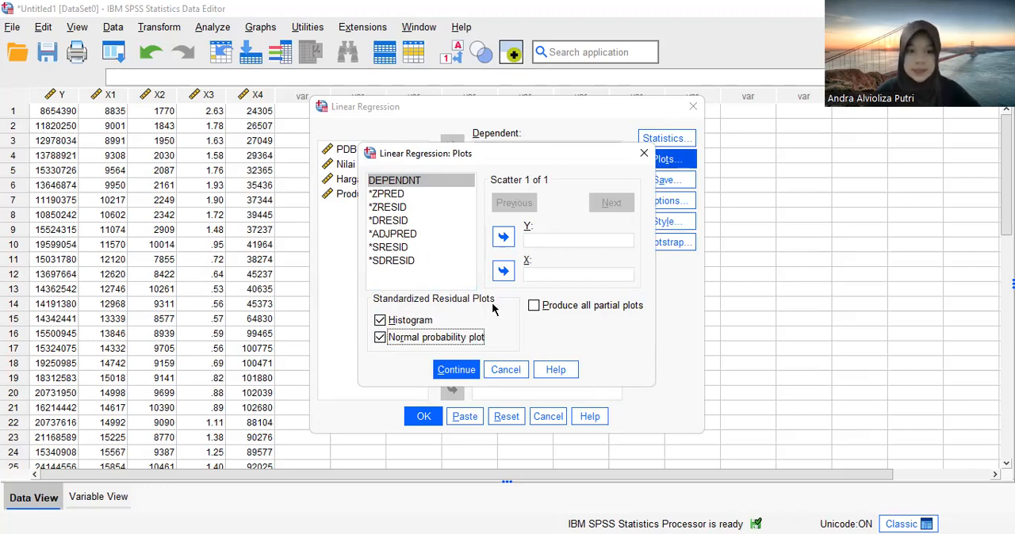
- Define a residual scatterplot with *SRESID as Y and *ZPRED as X, and accept the plot settings
click(387, 247)
click(505, 246)
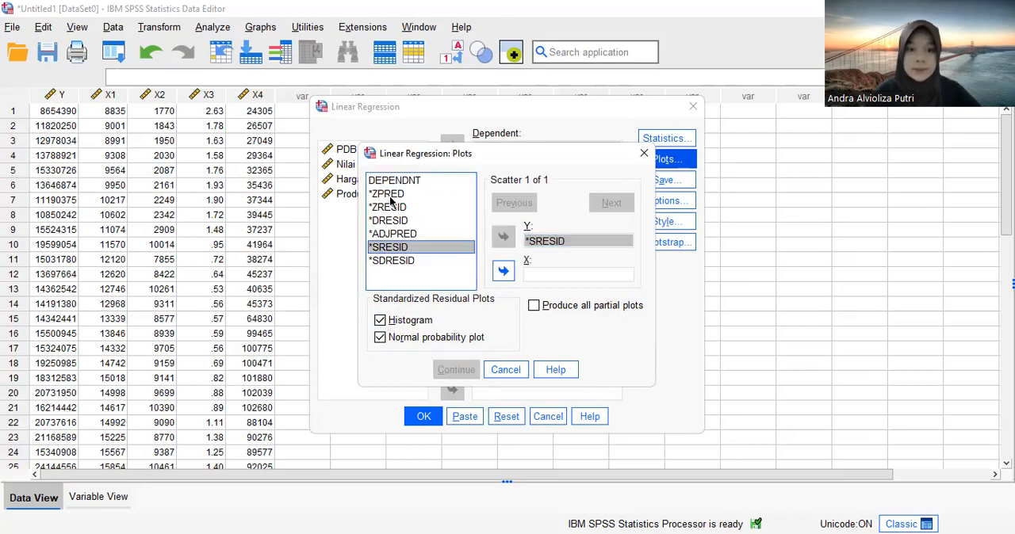
click(387, 194)
click(502, 273)
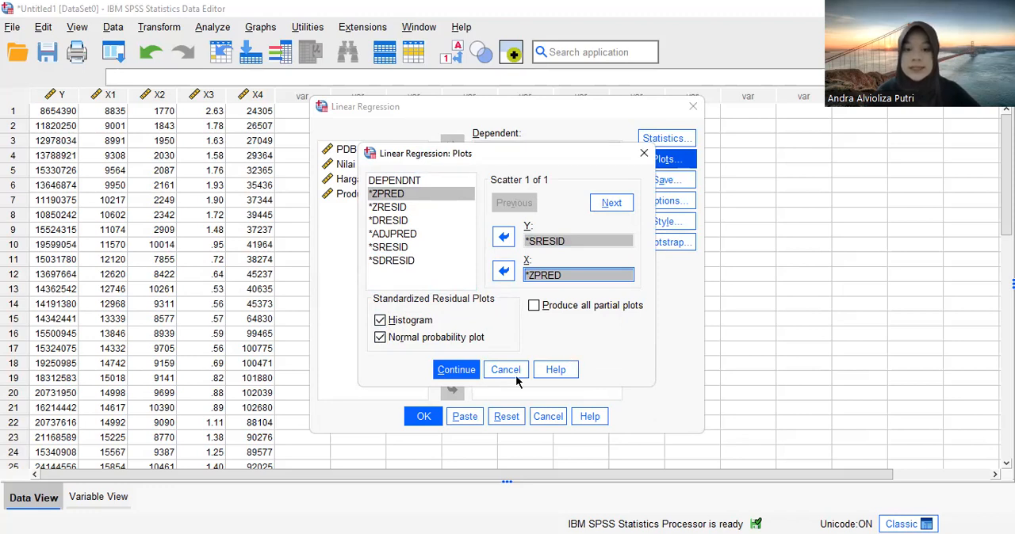
click(462, 379)
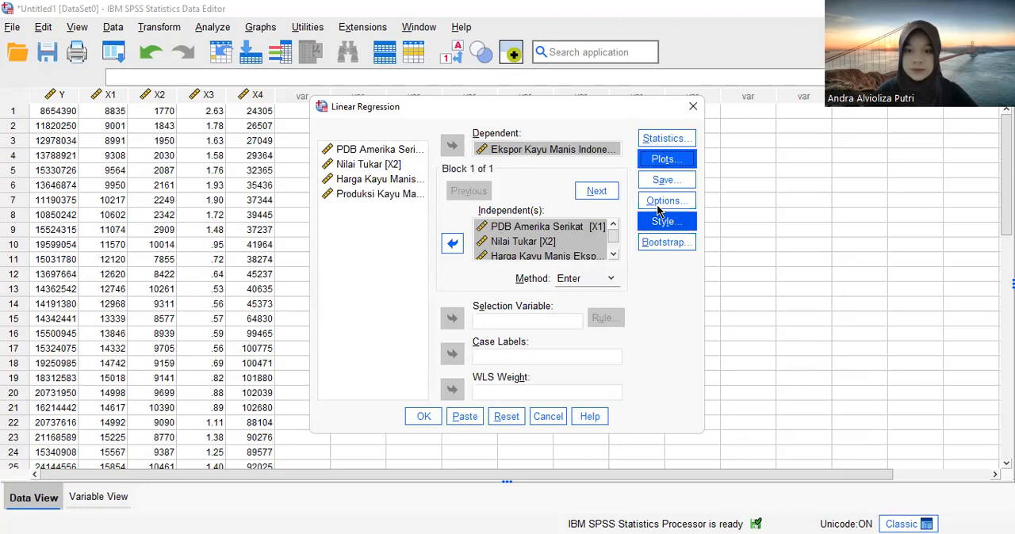
- Accept the default regression options, with the constant included and cases excluded listwise, and run the linear regression
click(661, 204)
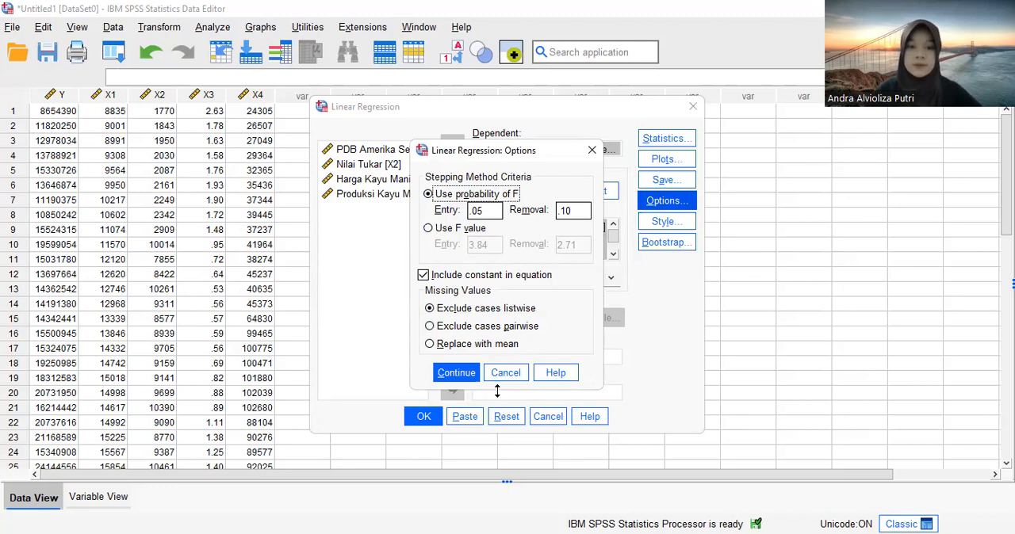
click(457, 380)
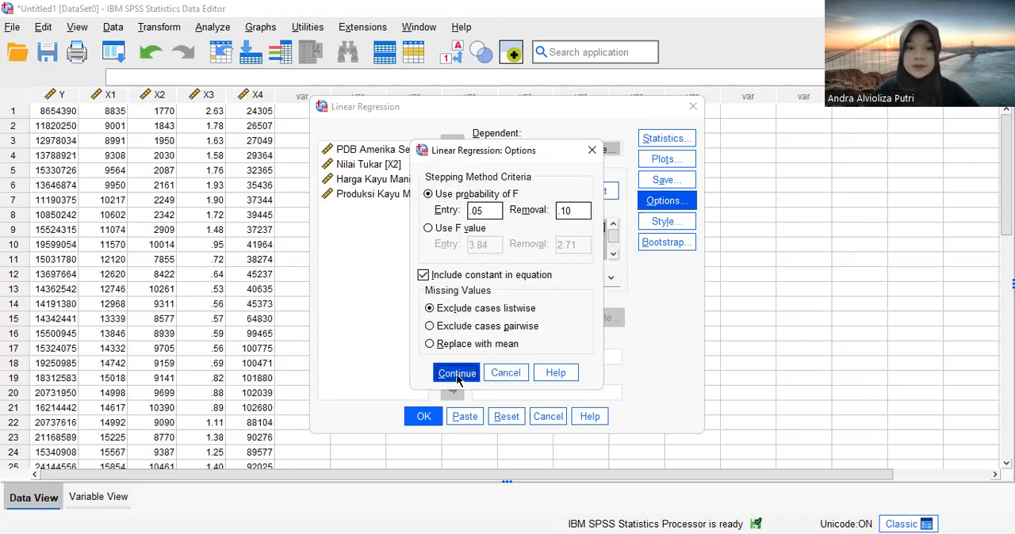
click(425, 422)
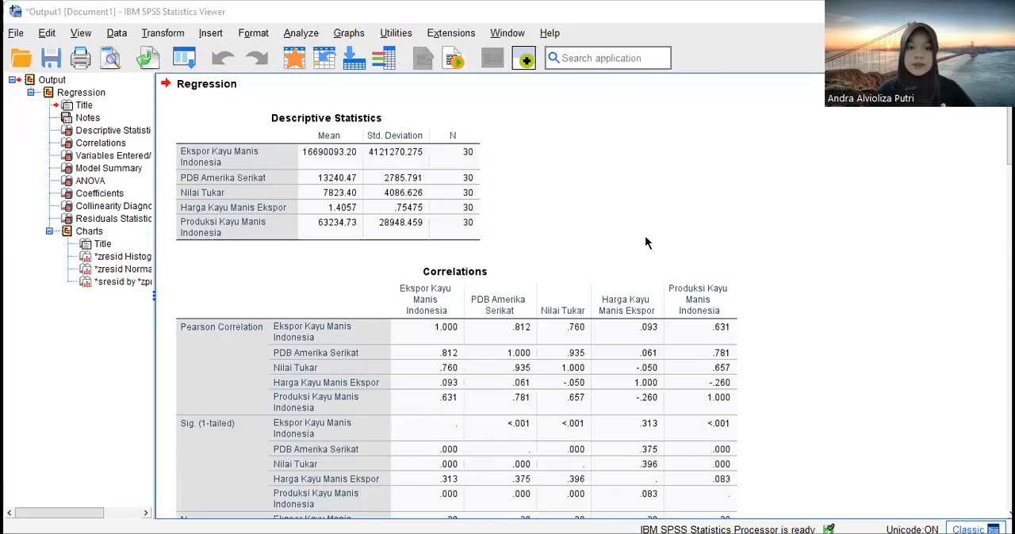
- Examine the regression output from the Descriptive Statistics table through to the Normal P-P Plot of the standardized residuals
click(442, 244)
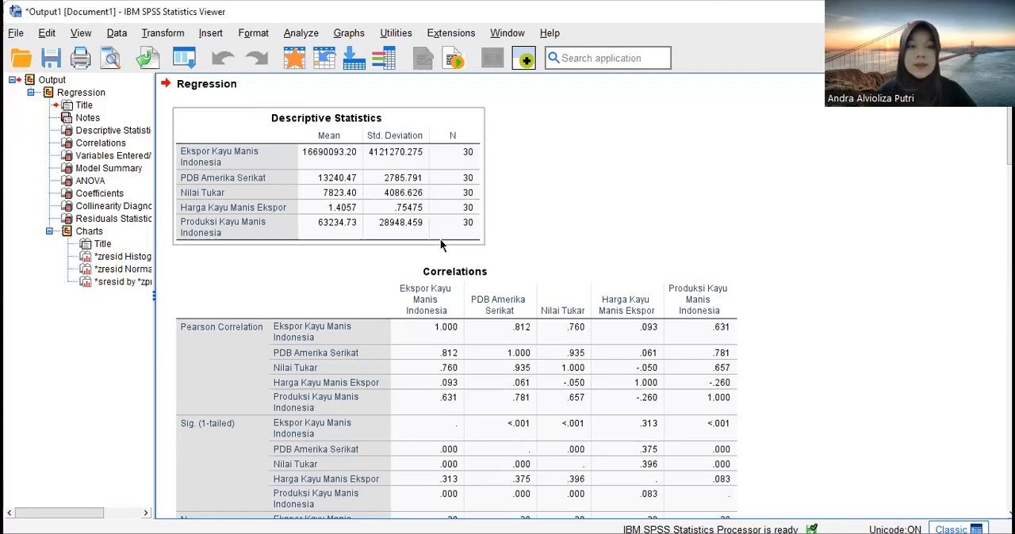
click(641, 250)
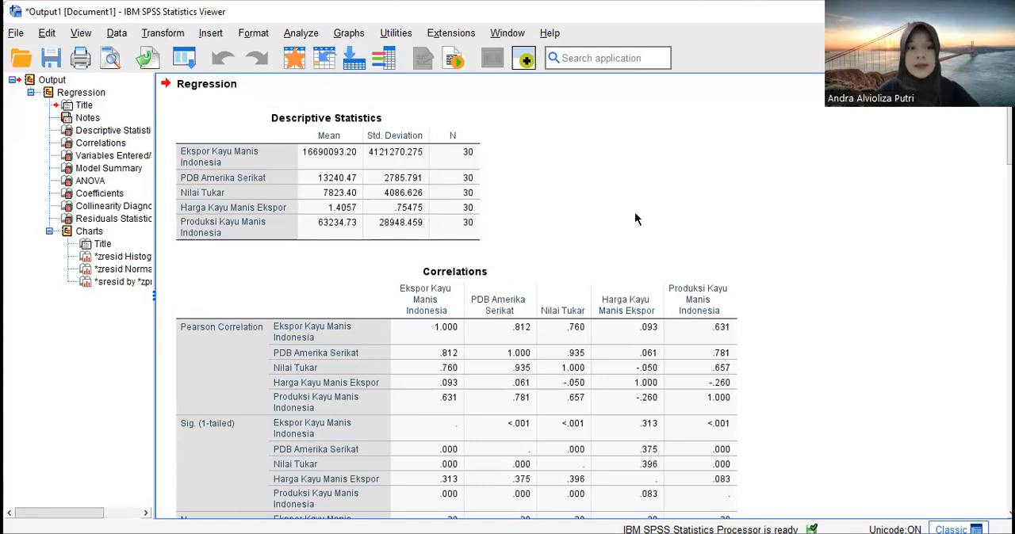
click(467, 225)
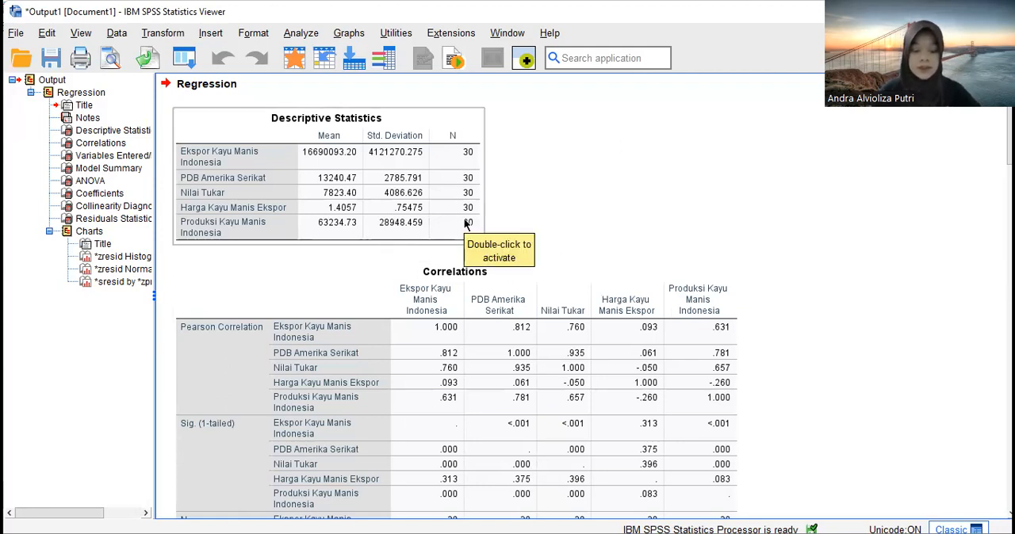
click(700, 231)
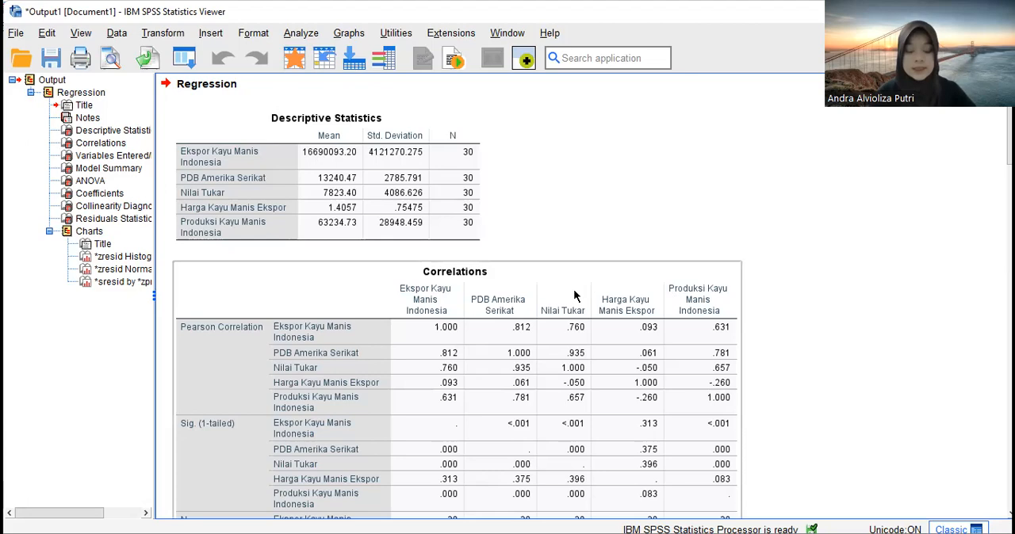
scroll(520, 278, down, 5)
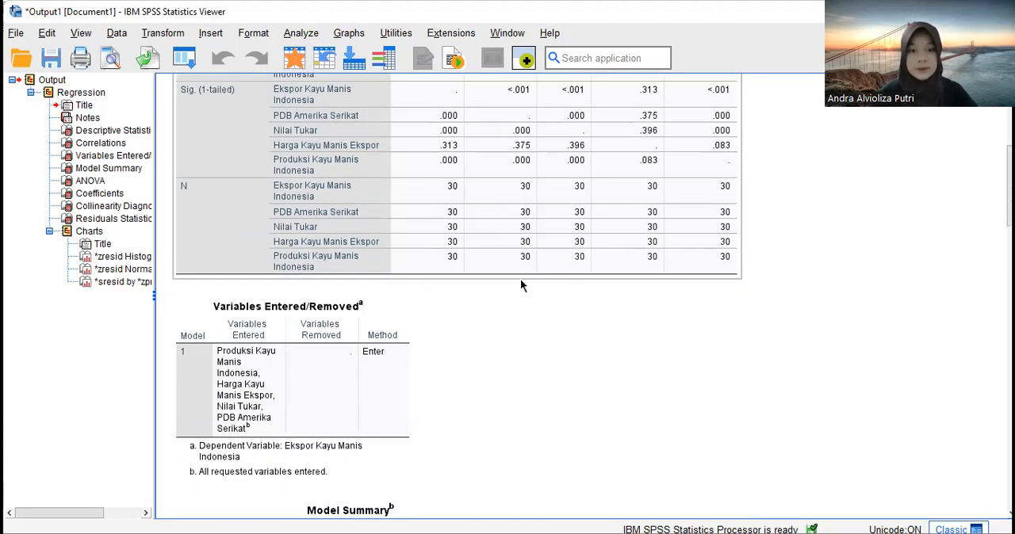
scroll(515, 284, down, 12)
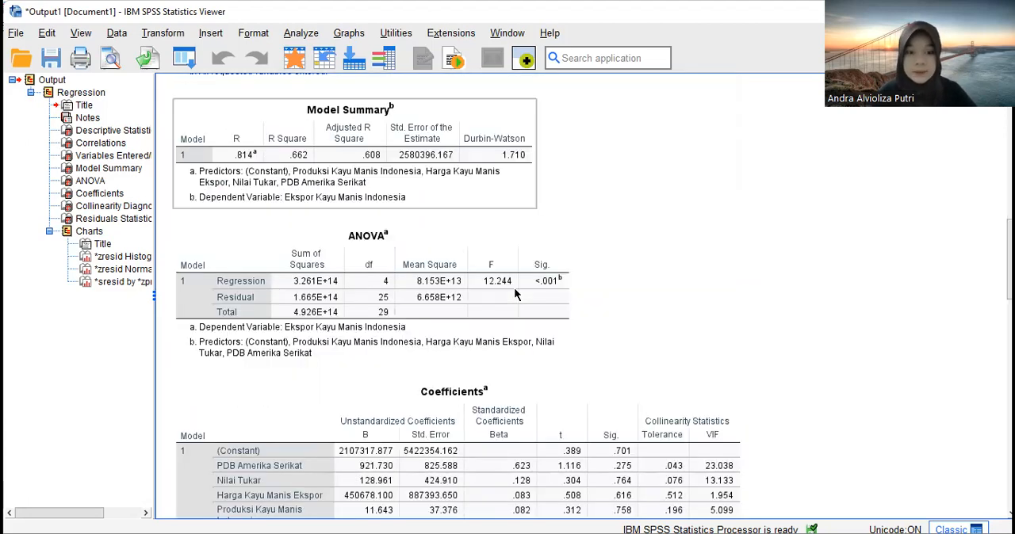
scroll(516, 292, down, 10)
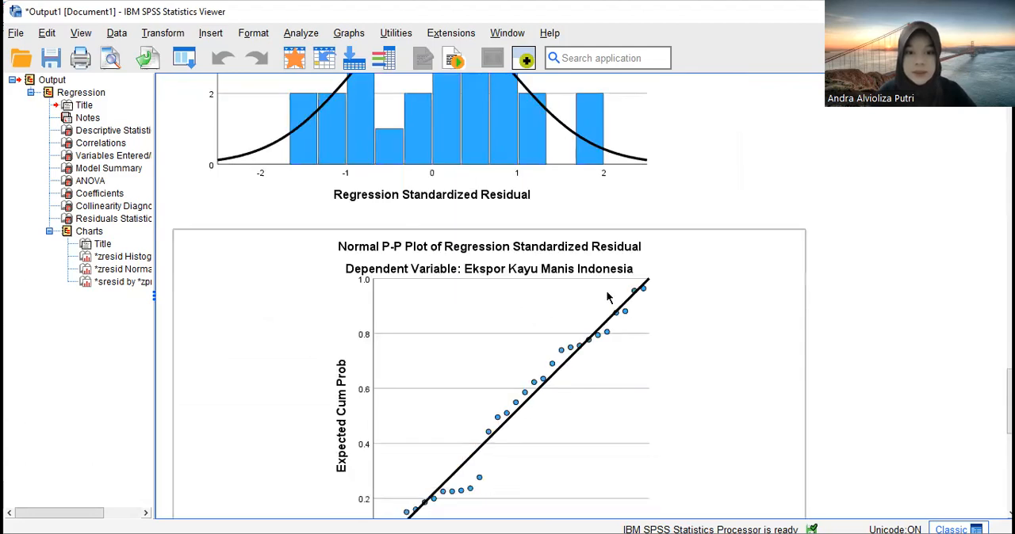
scroll(625, 268, down, 1)
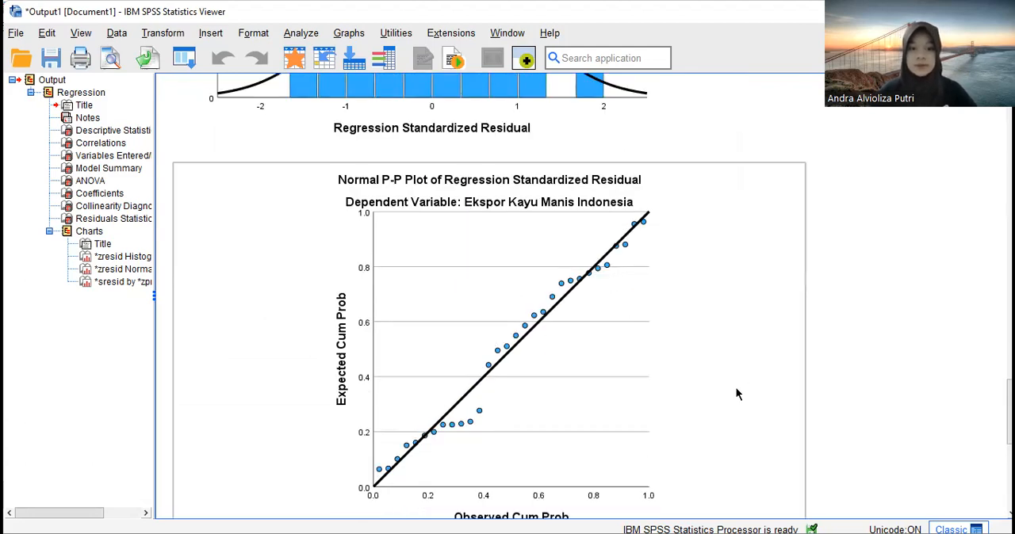
scroll(519, 361, down, 1)
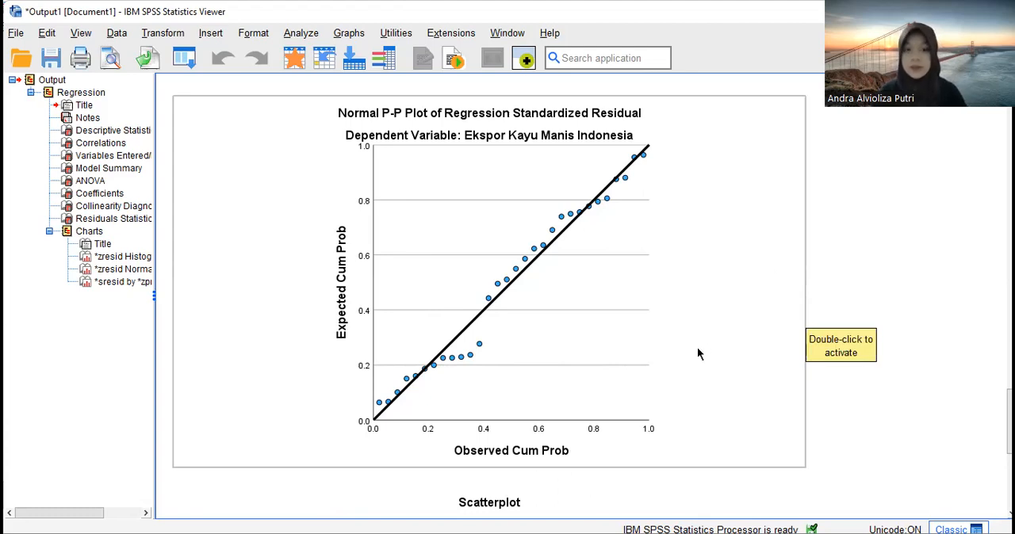
- Examine the Tolerance and VIF collinearity statistics of the four predictors in the Coefficients table
scroll(623, 351, up, 10)
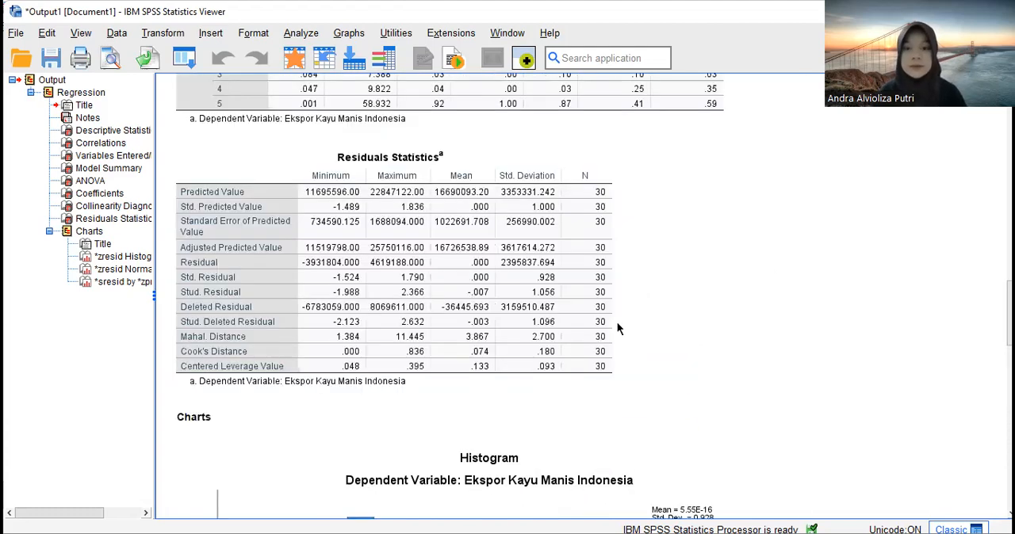
scroll(612, 316, up, 5)
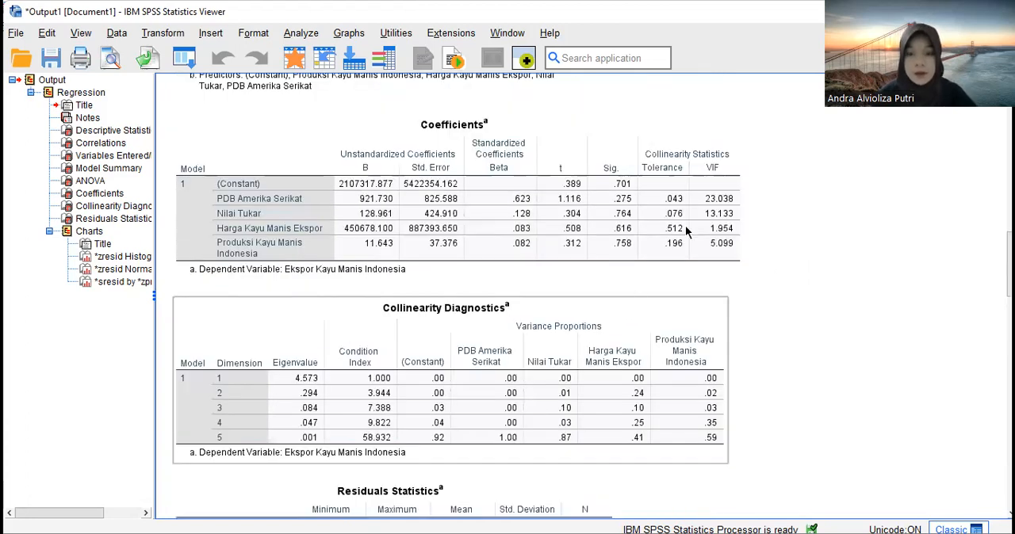
scroll(611, 237, up, 2)
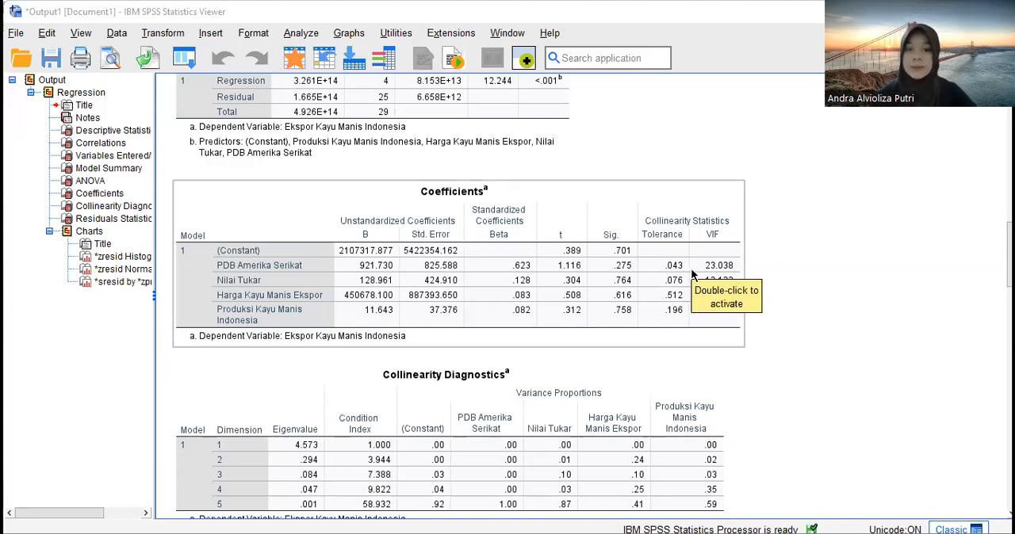
- Examine the scatterplot of studentized residuals against standardized predicted values at the end of the regression output
scroll(738, 326, down, 3)
scroll(741, 325, down, 20)
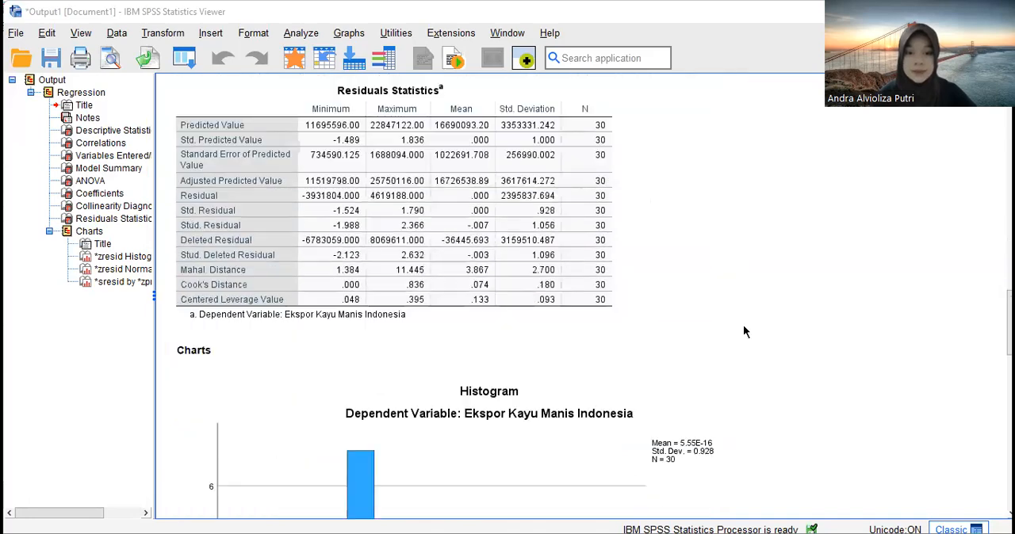
scroll(743, 332, down, 8)
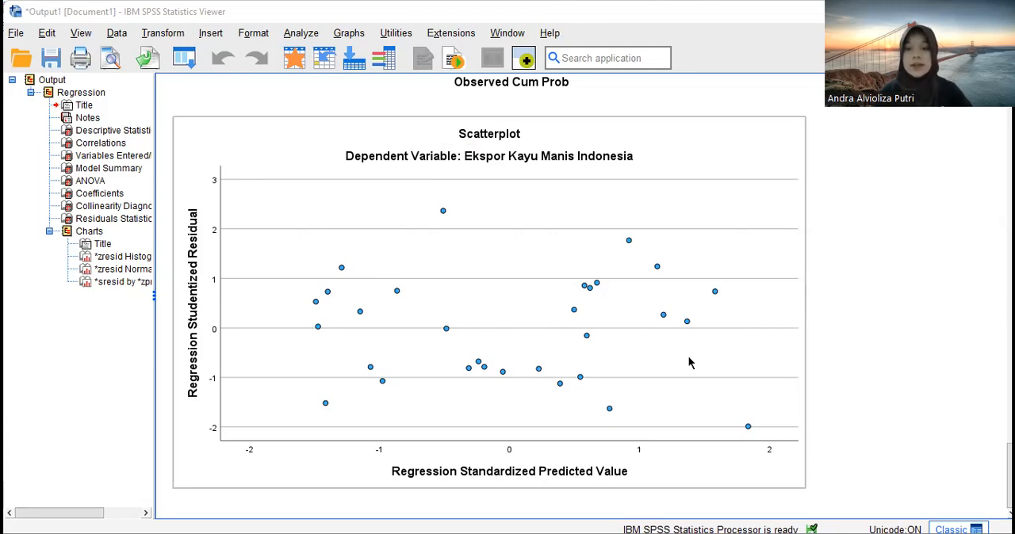
click(854, 389)
click(734, 347)
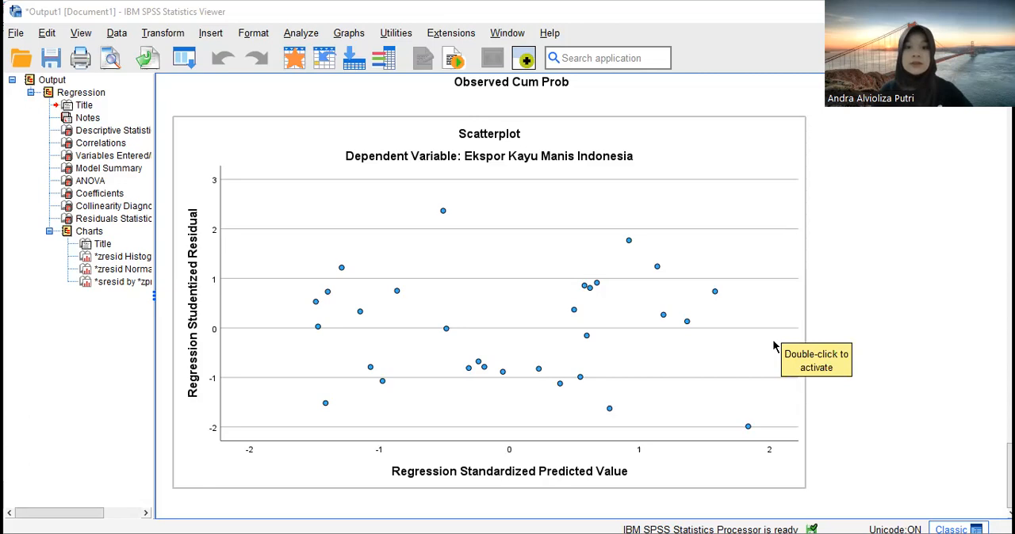
click(829, 347)
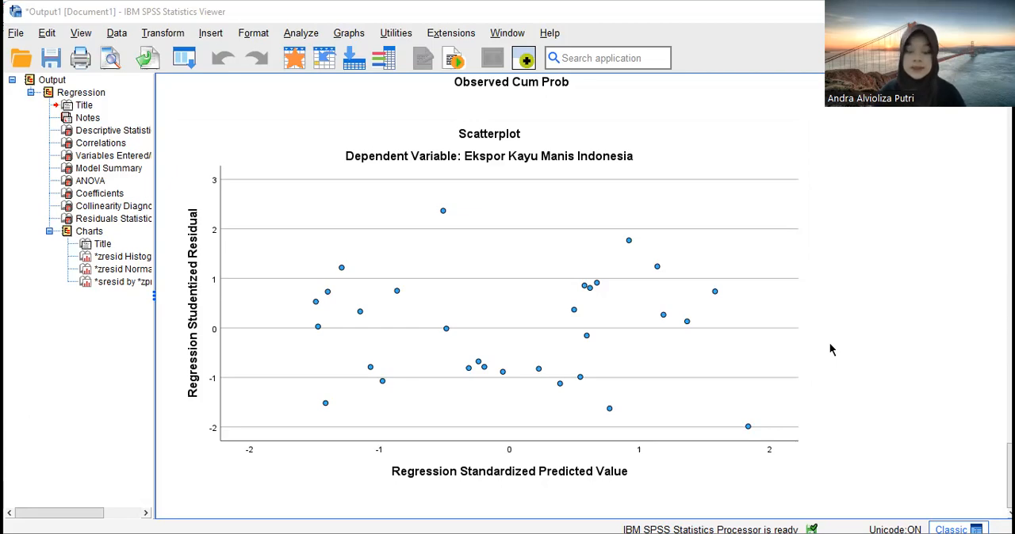
- Examine the Durbin-Watson statistic in the Model Summary table to check the regression for autocorrelation
scroll(791, 313, up, 5)
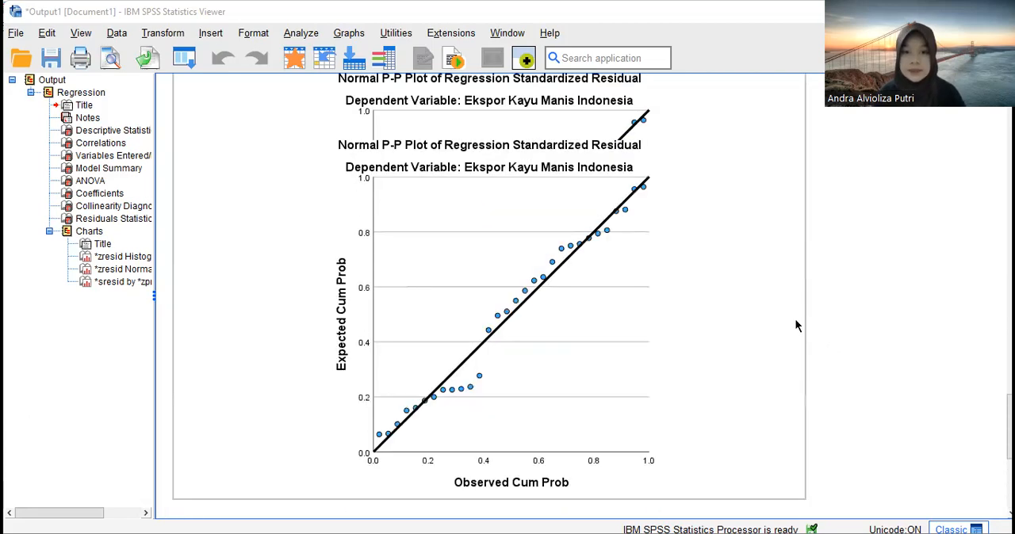
scroll(795, 320, up, 15)
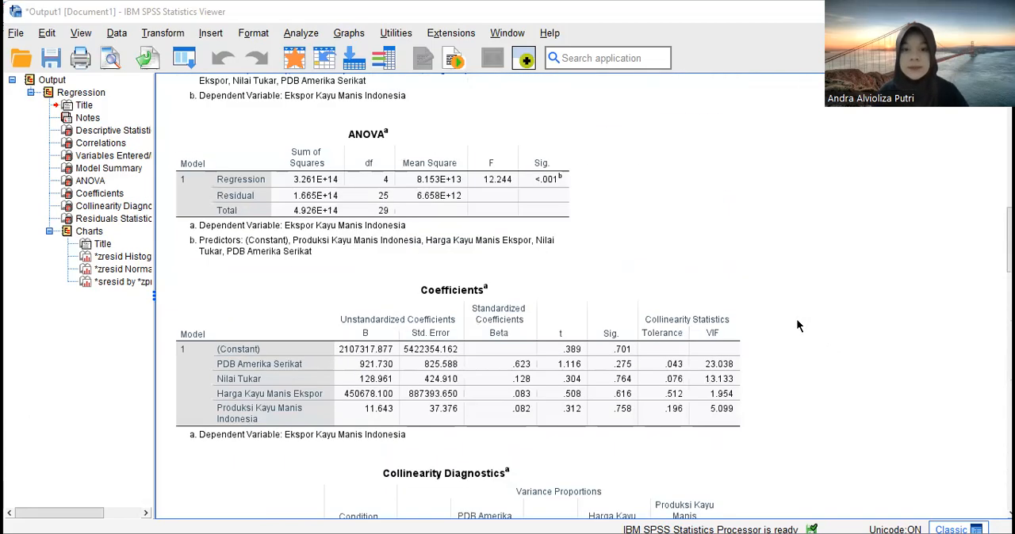
scroll(798, 326, up, 10)
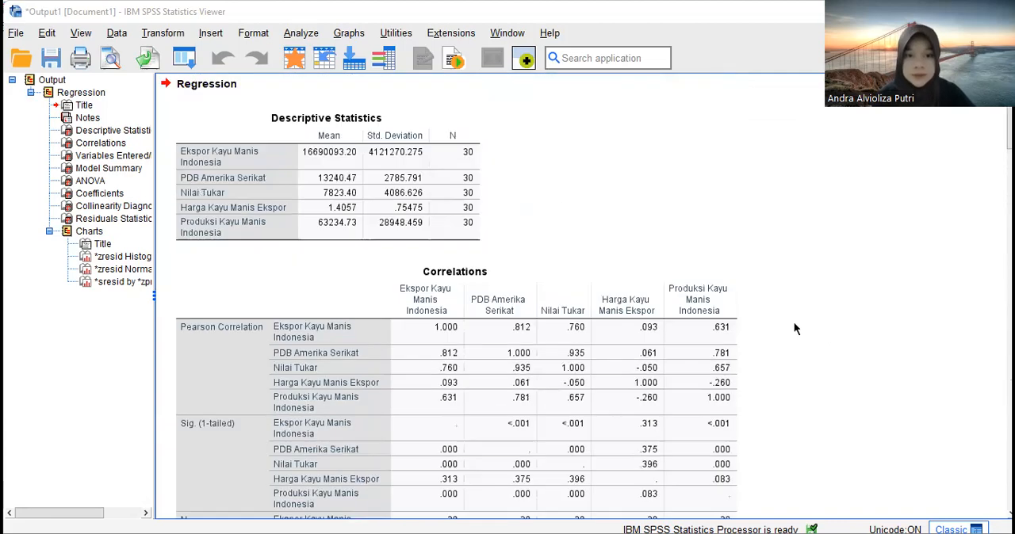
scroll(788, 323, down, 8)
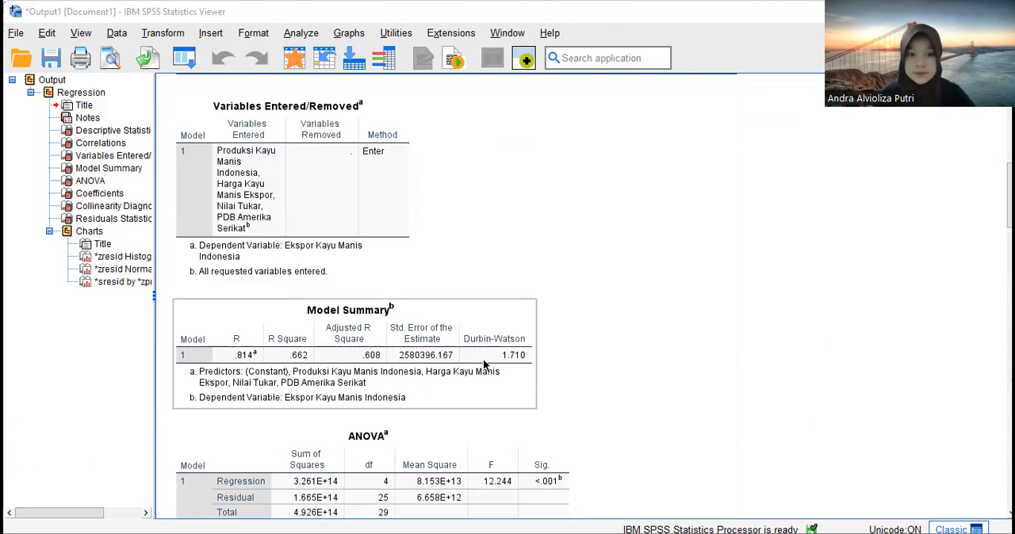
scroll(523, 353, down, 2)
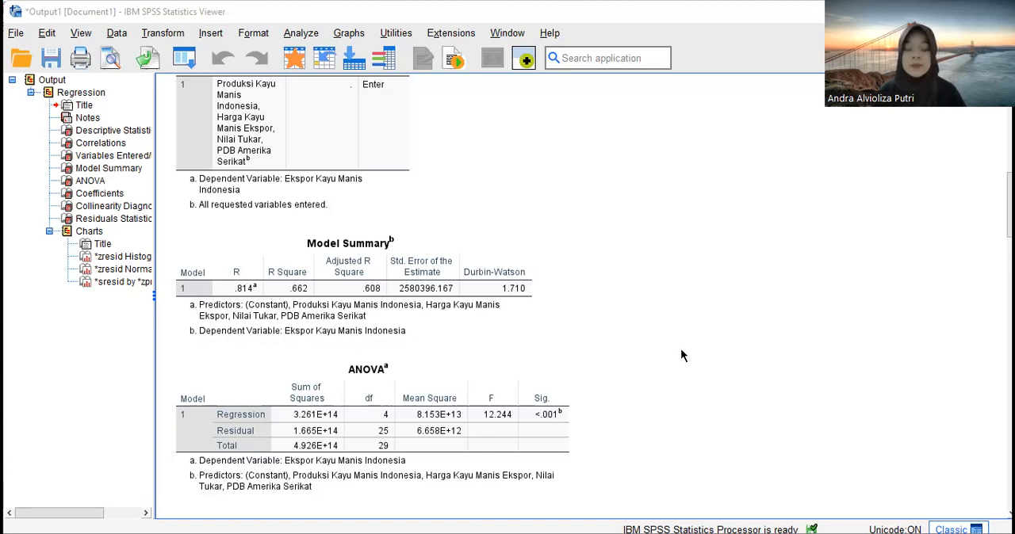
click(493, 308)
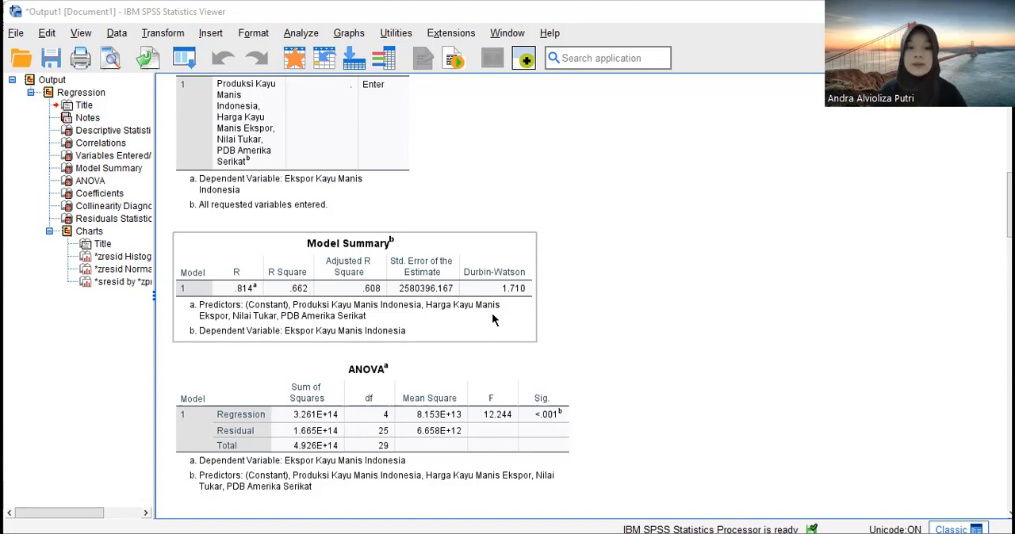
- Examine the F statistic and its significance for the regression model in the ANOVA table
click(596, 400)
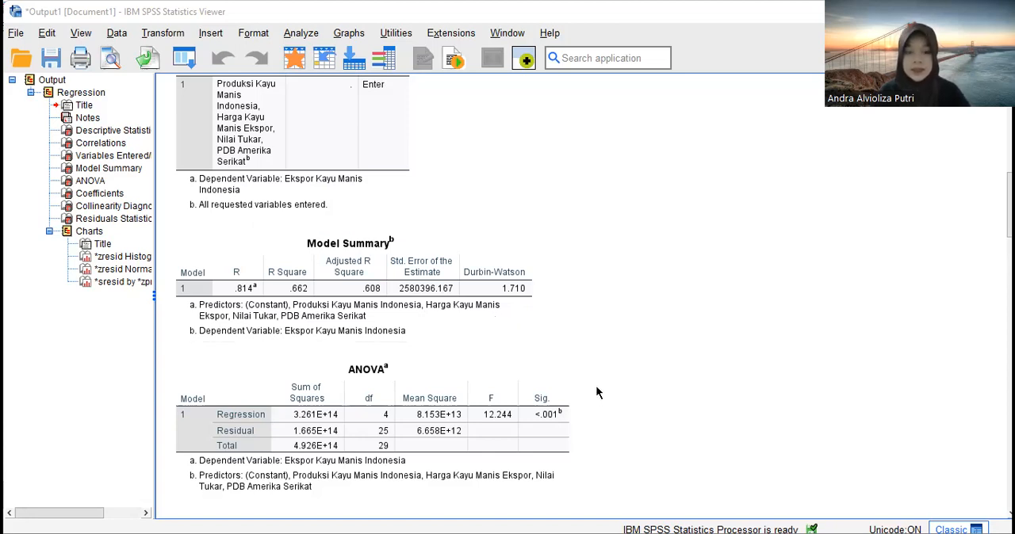
click(559, 411)
click(581, 411)
click(458, 436)
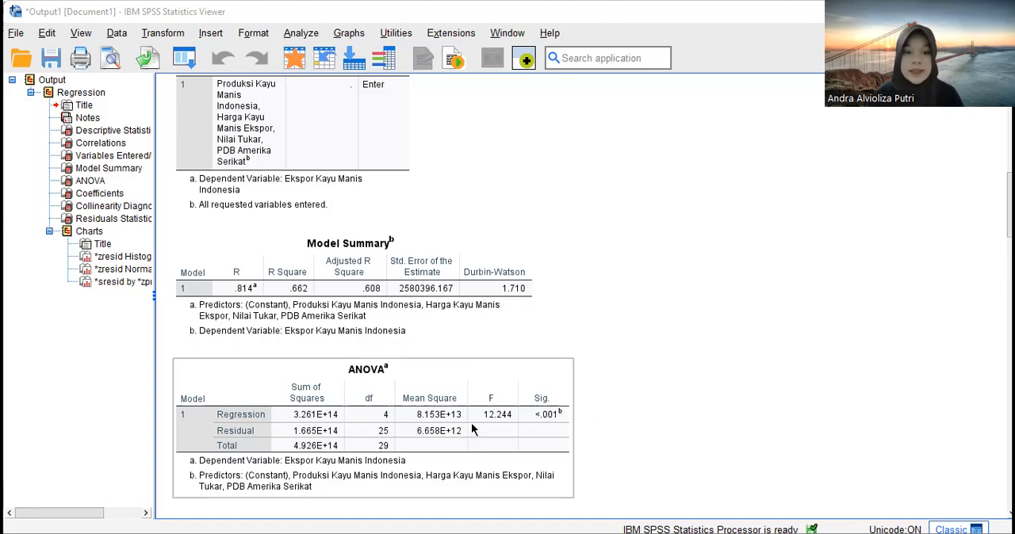
scroll(412, 400, down, 2)
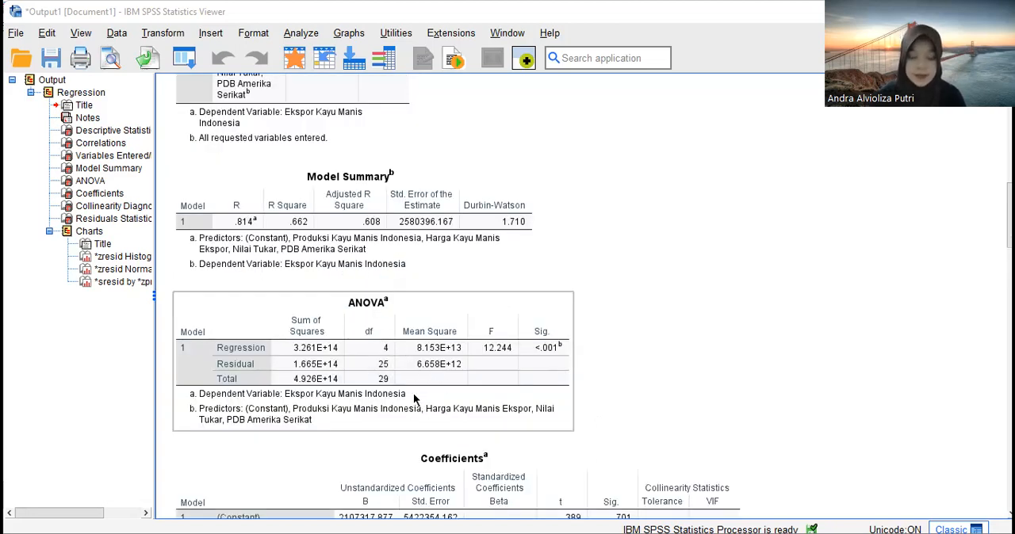
- Look through the Coefficients, Collinearity Diagnostics and Residuals Statistics tables below the ANOVA table
scroll(492, 404, down, 4)
click(491, 404)
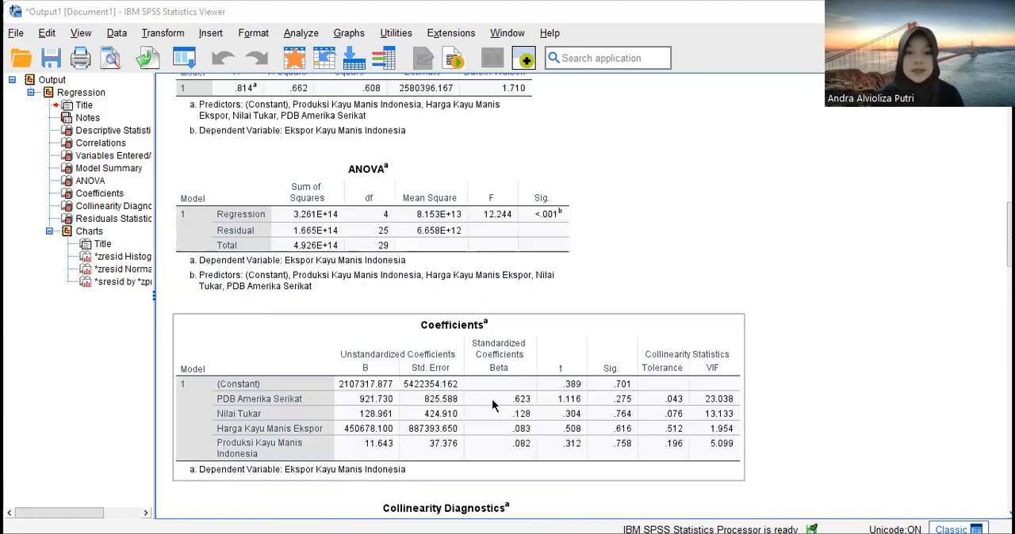
scroll(557, 405, down, 10)
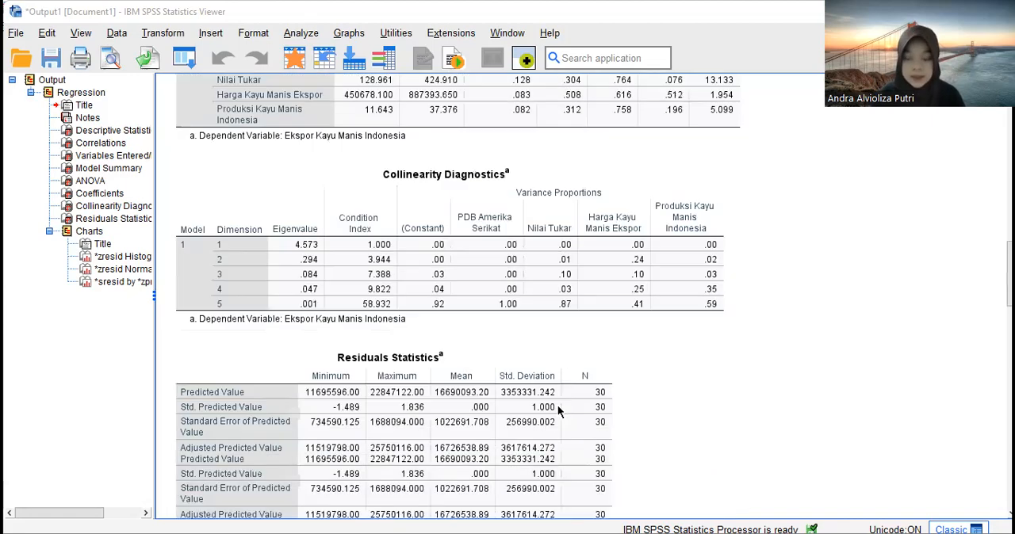
scroll(557, 405, down, 4)
click(558, 406)
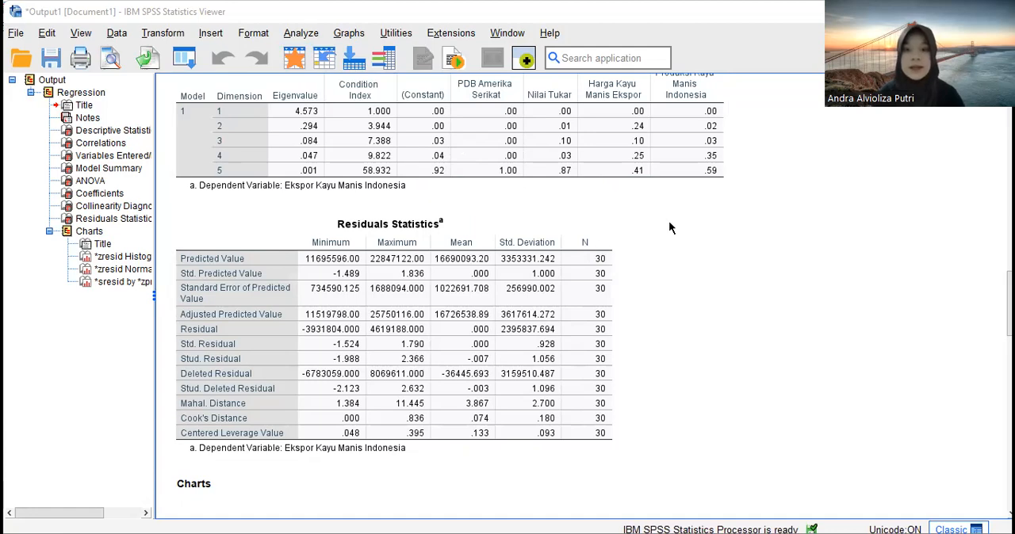
- Revisit the Model Summary and ANOVA tables, and examine the t and Sig. values of the four predictors in the Coefficients table
scroll(669, 228, up, 12)
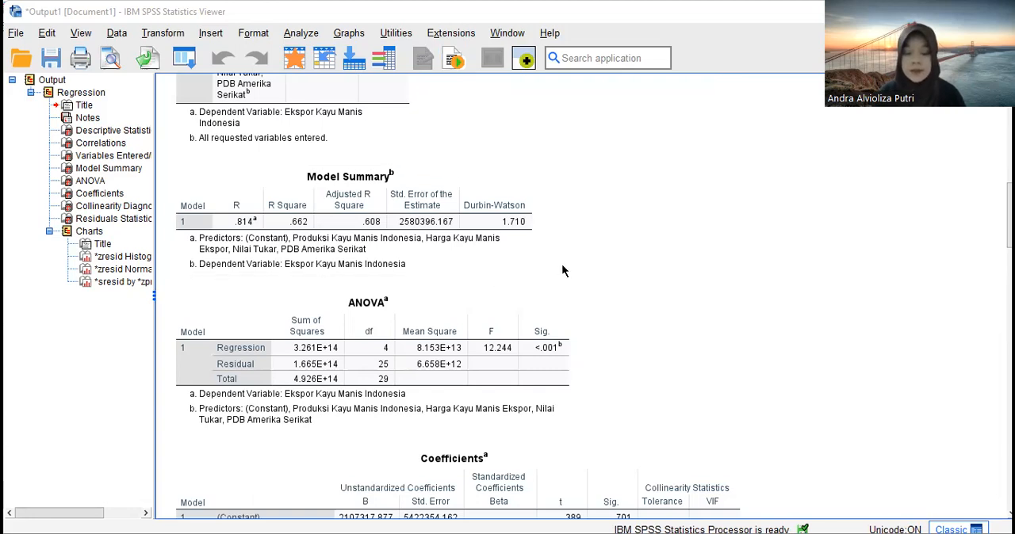
scroll(554, 266, down, 5)
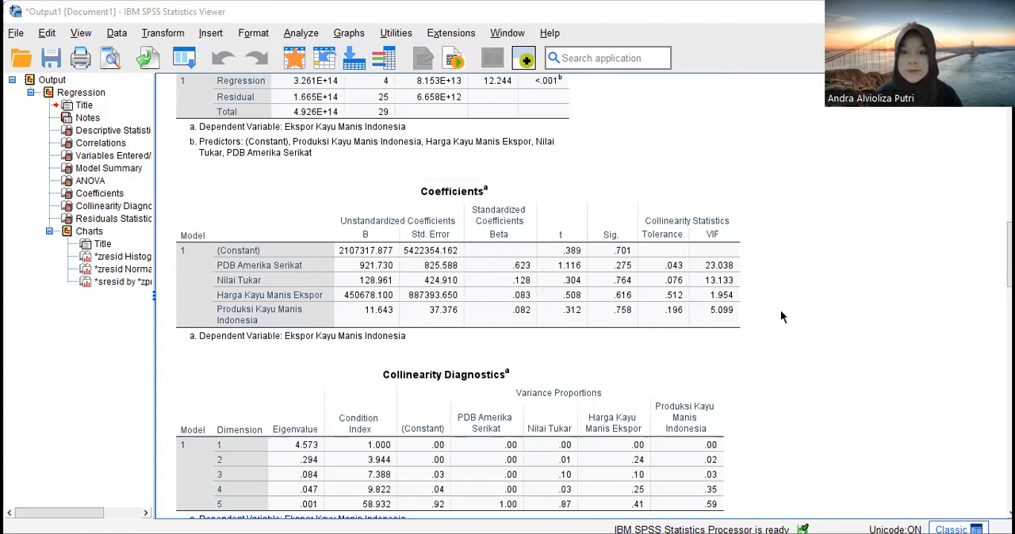
click(643, 239)
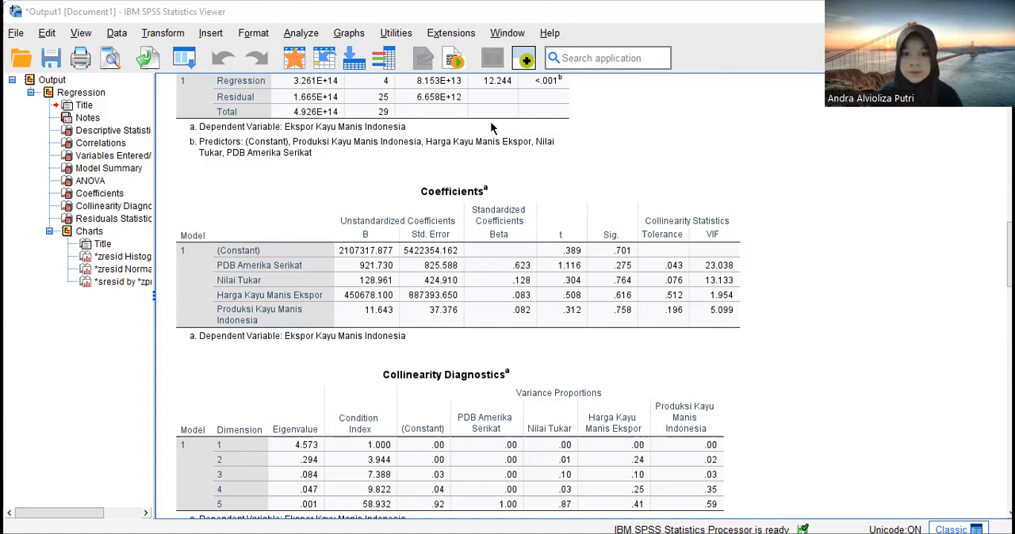
click(671, 285)
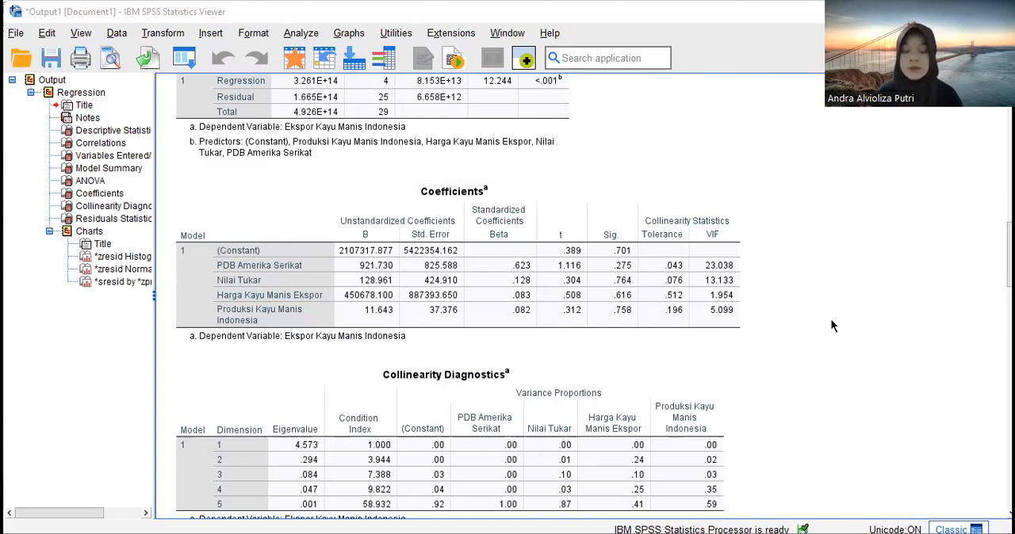
click(714, 232)
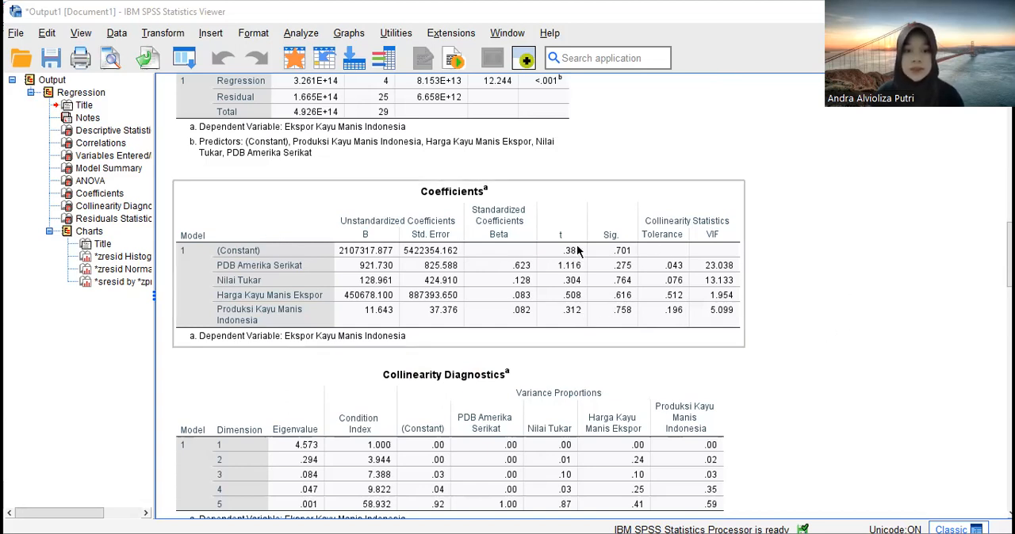